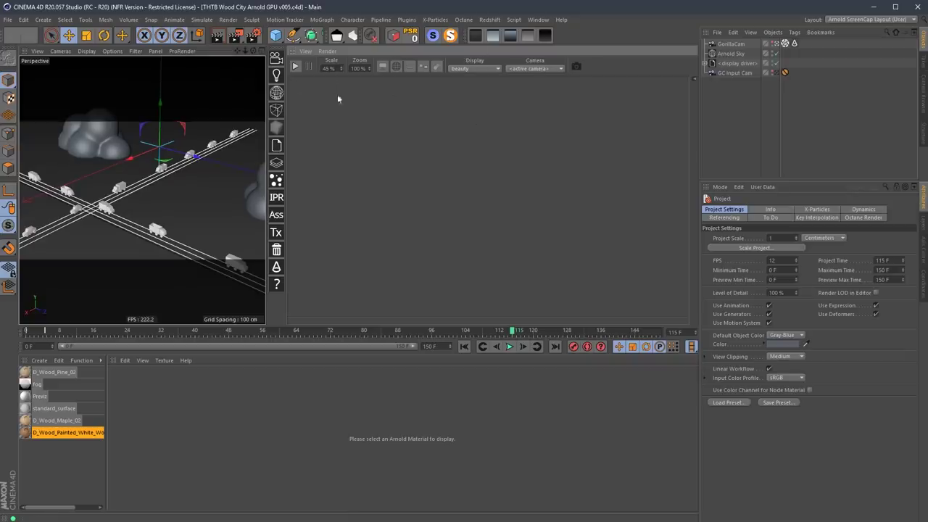
- Disable Enable adaptive sampling in the Arnold Renderer Main settings
key("ctrl+b")
left_click_drag(525, 97, 554, 72)
left_click(418, 133)
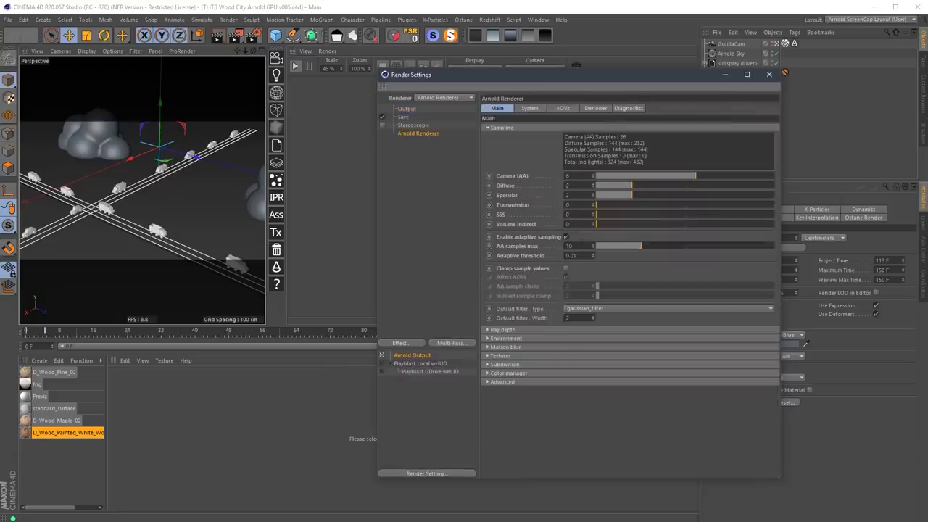
left_click(575, 237)
- Review the Ray depth, AOVs and System settings, then close Render Settings
left_click(515, 330)
left_click(515, 330)
left_click(563, 109)
left_click(530, 108)
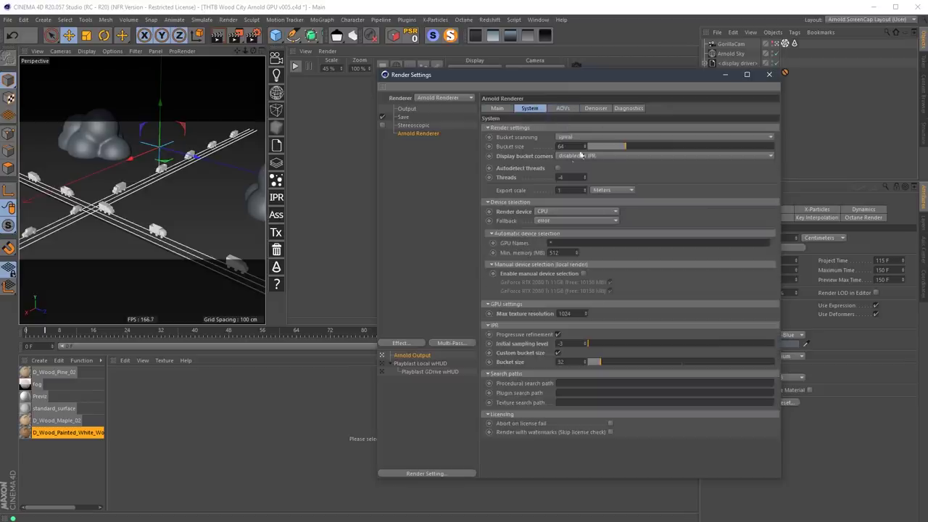
left_click(769, 75)
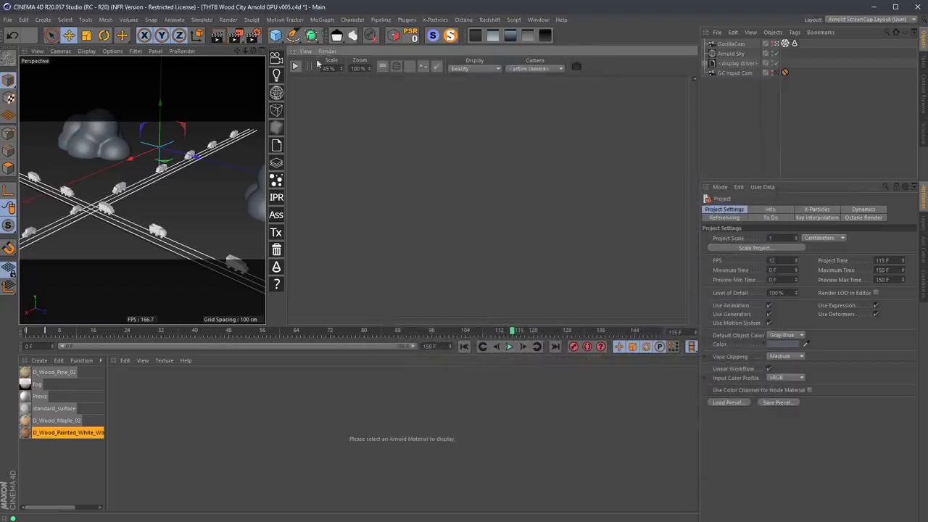
- Start the Arnold IPR of the wood city and enable Display bucket corners
left_click(296, 67)
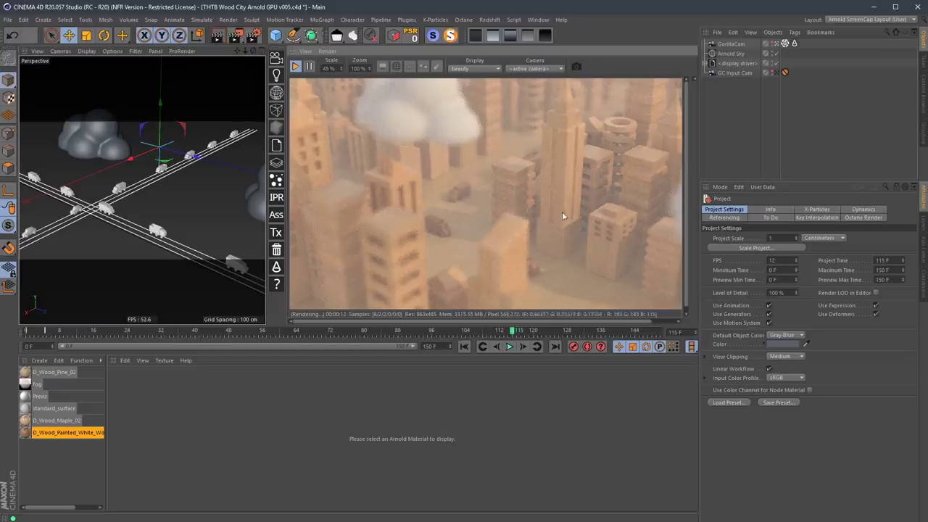
key("ctrl+b")
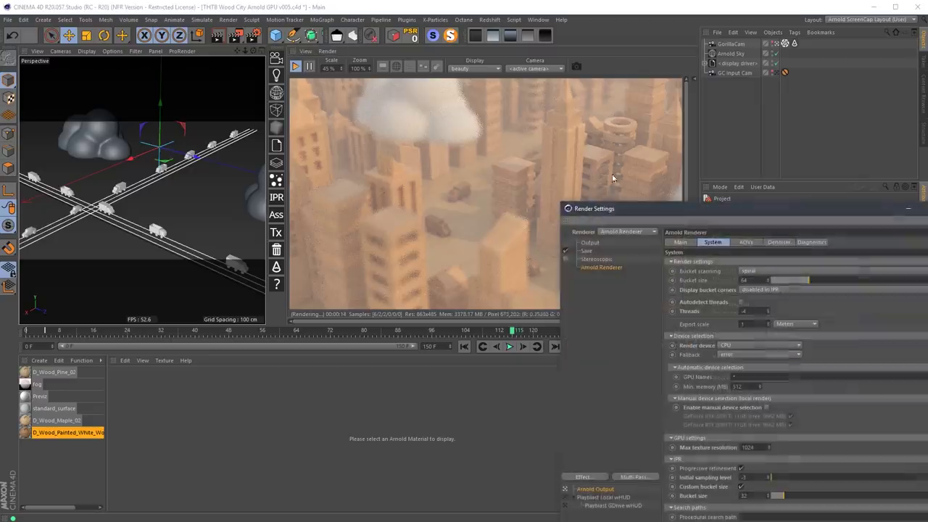
left_click_drag(681, 216, 471, 107)
left_click(538, 174)
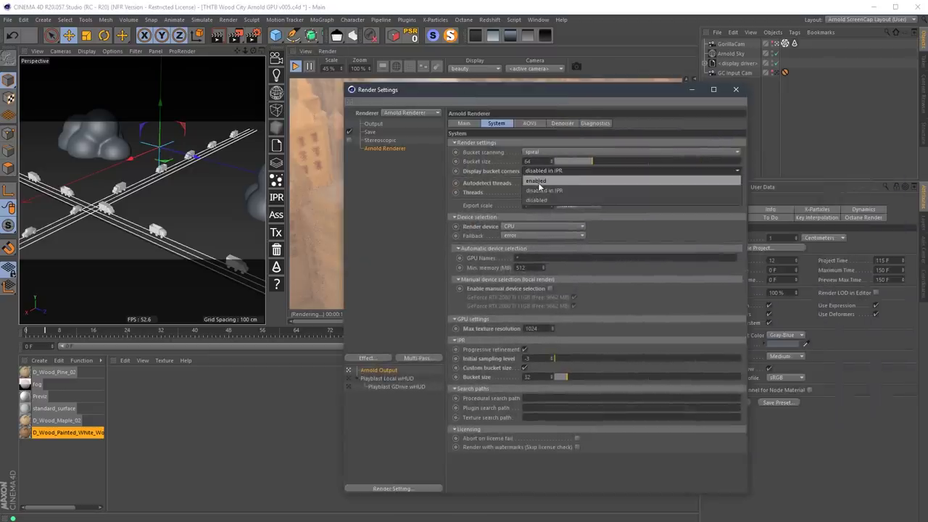
left_click(535, 181)
- Close Render Settings and enlarge the render view by dragging the panel splitters
left_click(736, 90)
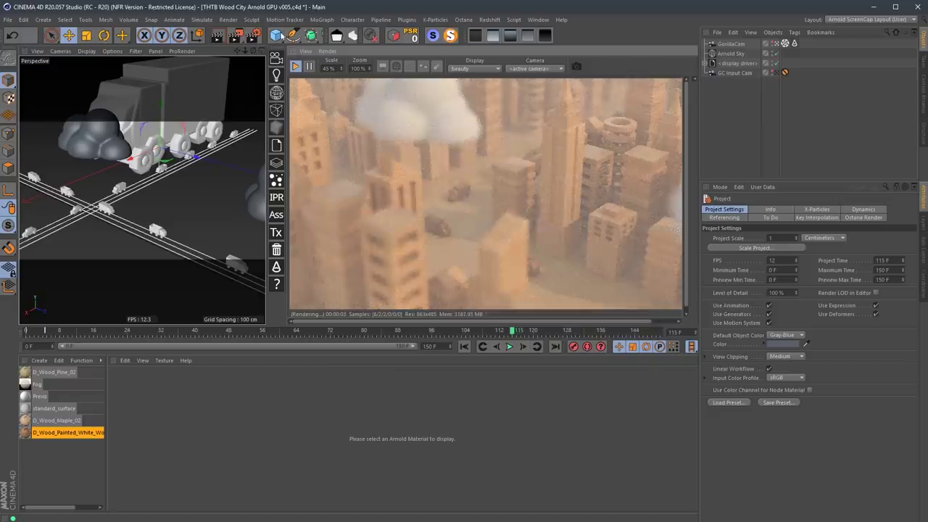
left_click_drag(265, 255, 216, 255)
left_click_drag(303, 328, 304, 342)
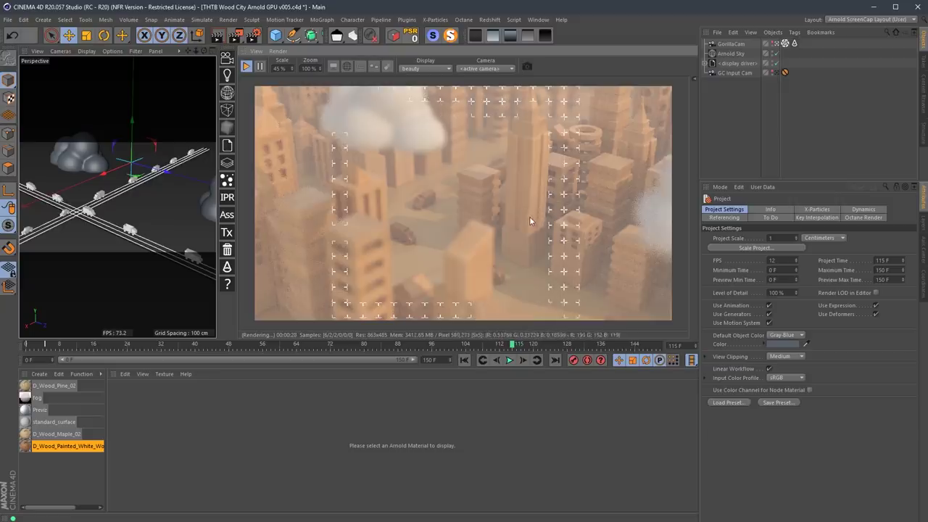
- Switch the Arnold render device from CPU to GPU (BETA)
key("ctrl+b")
left_click_drag(638, 214, 627, 86)
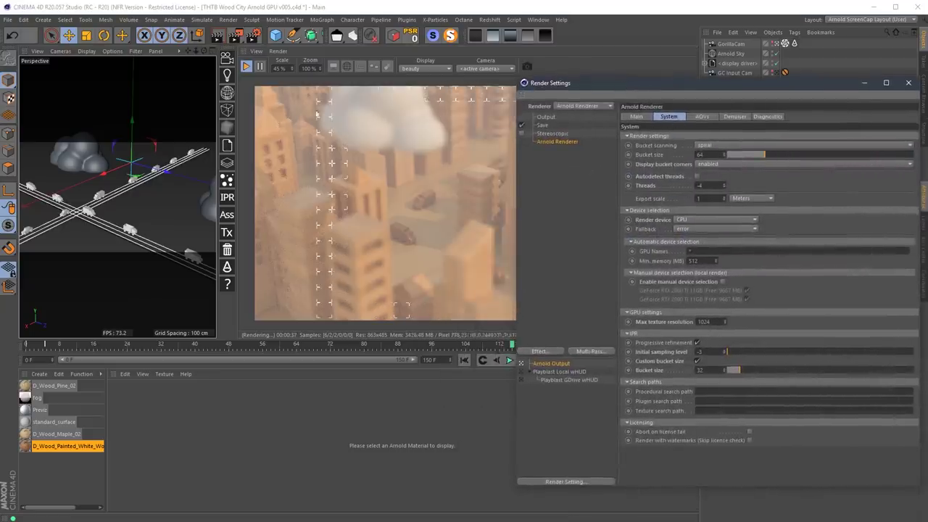
left_click(700, 221)
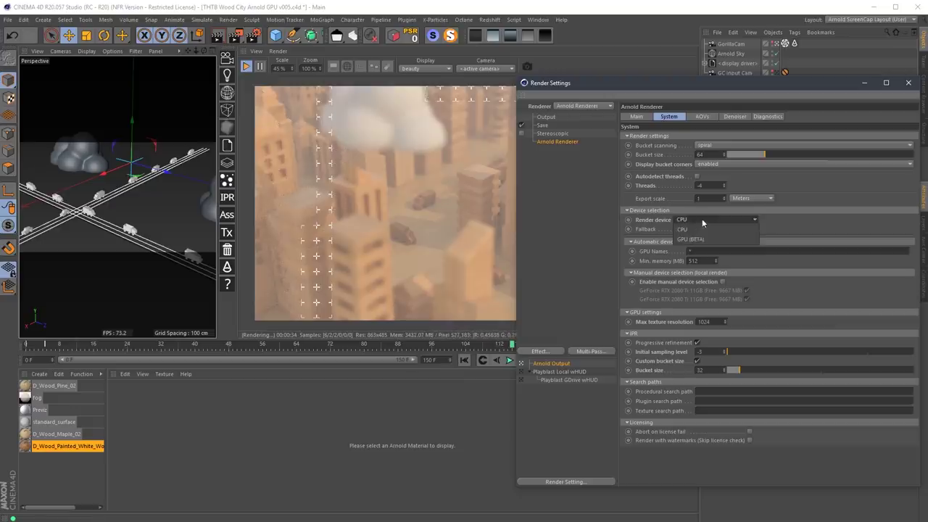
left_click(659, 210)
left_click(690, 220)
left_click(691, 239)
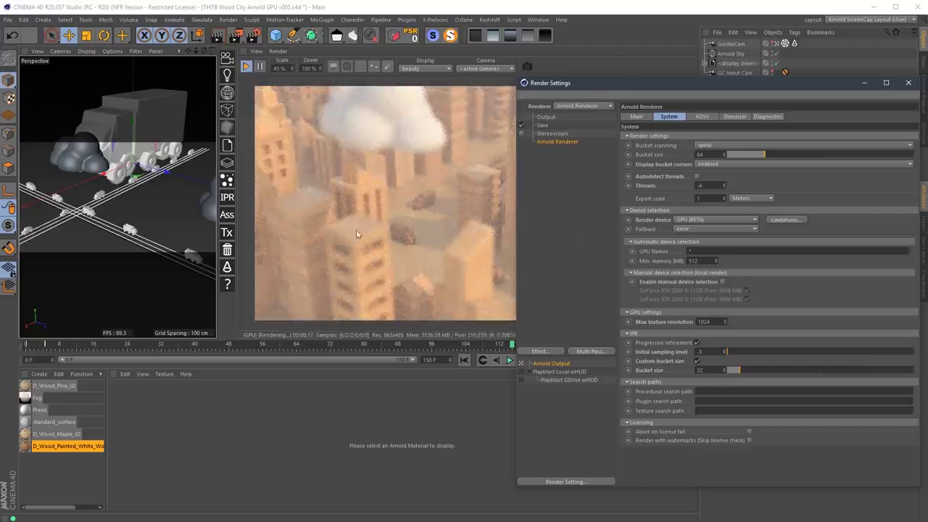
- Set Display bucket corners to disabled in IPR
left_click(711, 165)
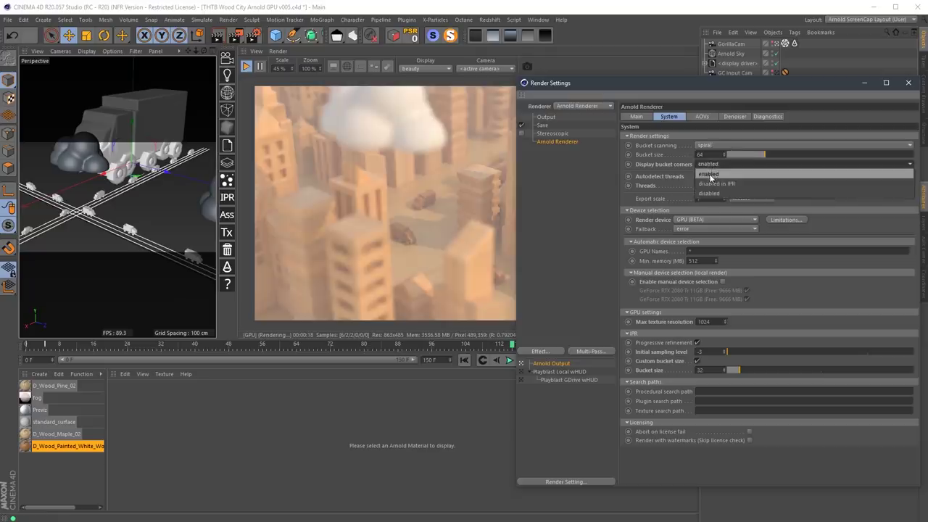
left_click(711, 185)
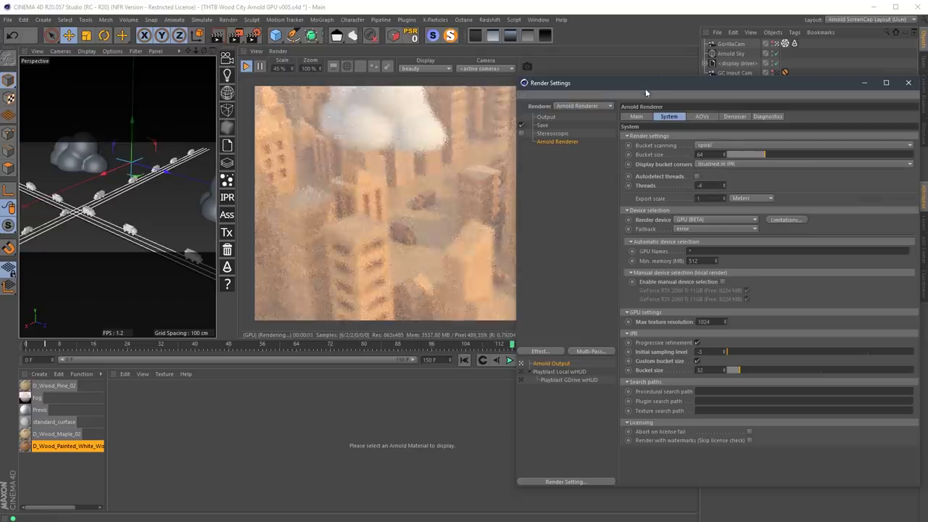
mouse_move(635, 86)
left_mouse_down()
mouse_move(705, 88)
mouse_move(646, 85)
left_mouse_up()
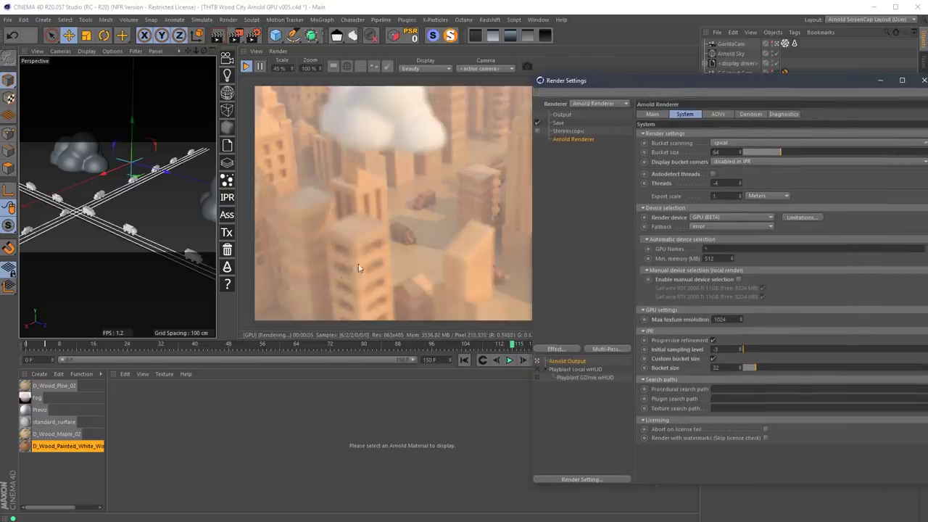
- Show the Arnold Main sampling settings positioned beside the live GPU render
left_click(652, 114)
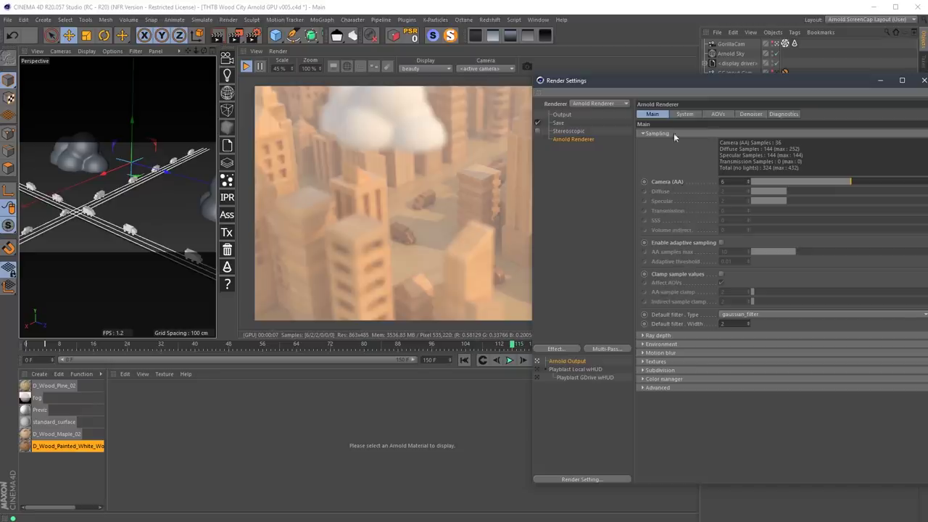
left_click_drag(625, 83, 633, 75)
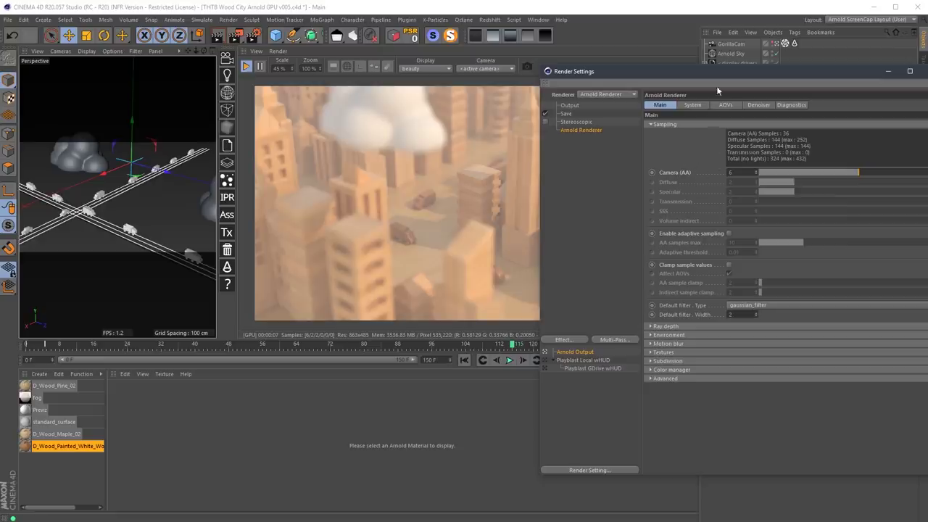
left_click_drag(707, 75, 692, 71)
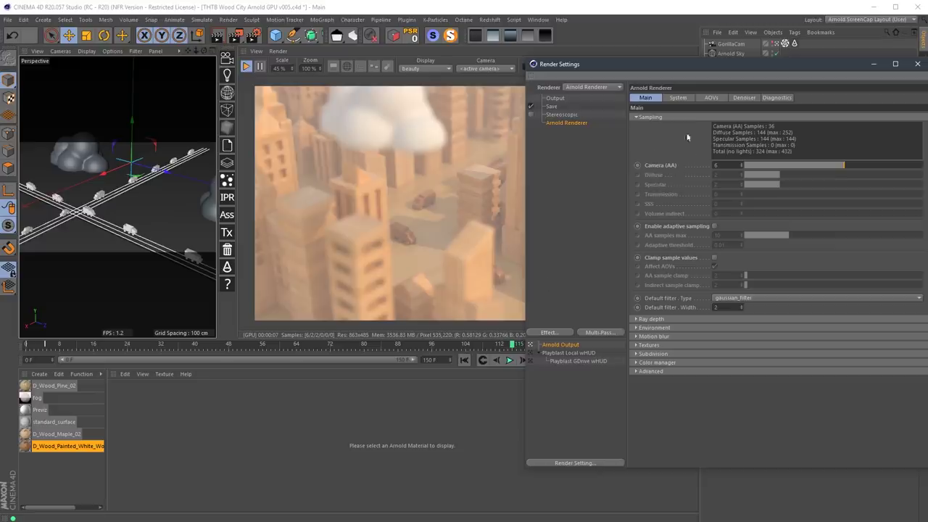
mouse_move(616, 63)
left_mouse_down()
mouse_move(635, 66)
mouse_move(621, 63)
left_mouse_up()
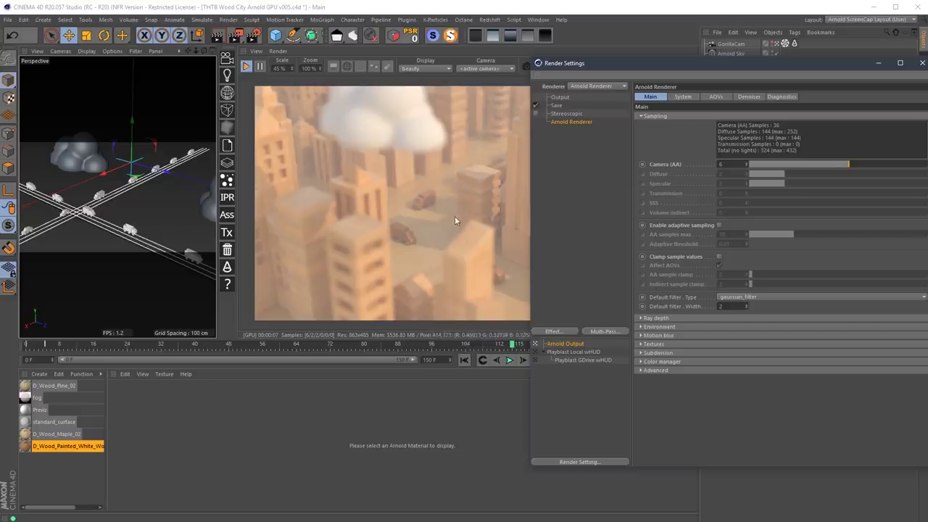
left_click_drag(691, 66, 712, 70)
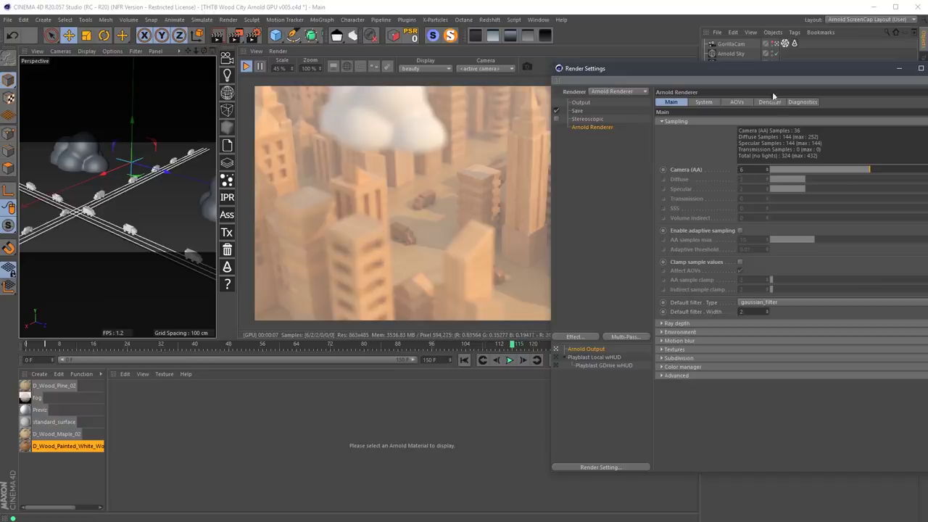
- Try Camera (AA) 8 and re-enable adaptive sampling
left_click_drag(726, 68, 686, 66)
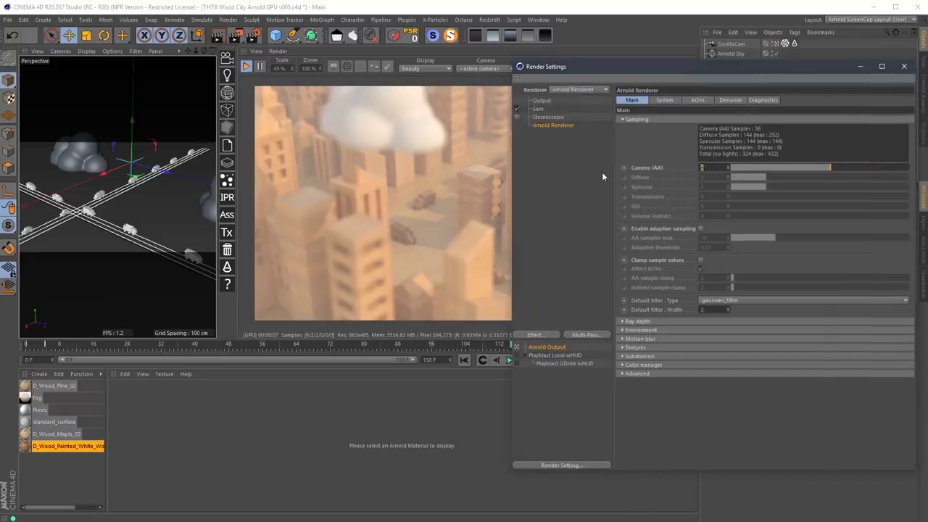
type("8")
key("Return")
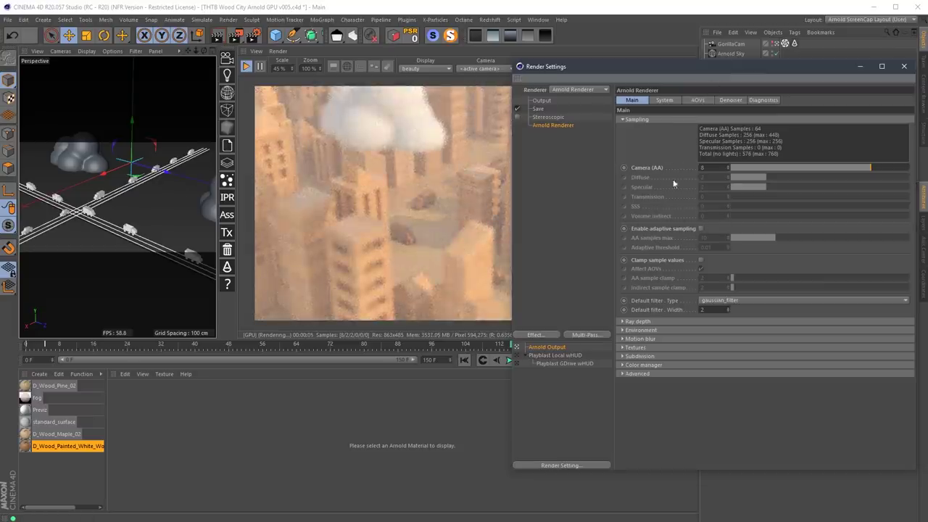
left_click(701, 228)
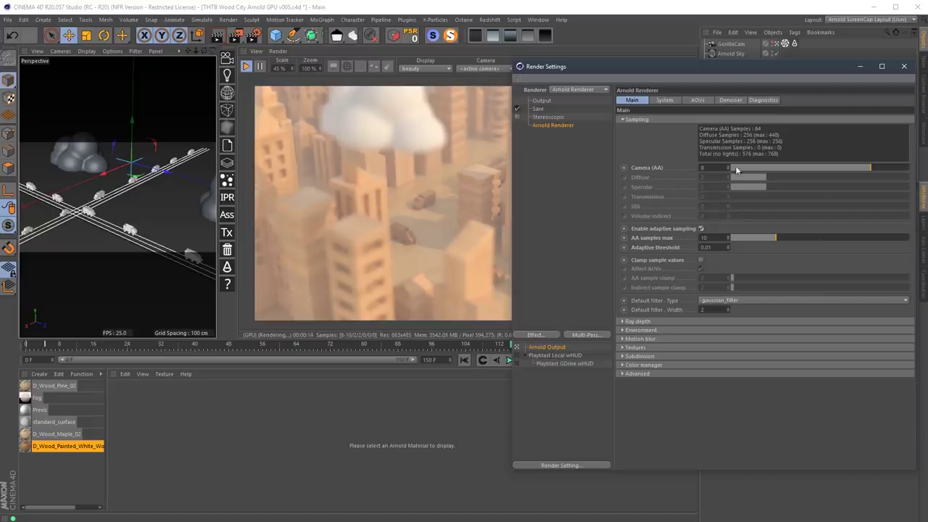
- Set AA samples max to 16, then 12, and return Camera (AA) to 6
left_click(703, 237)
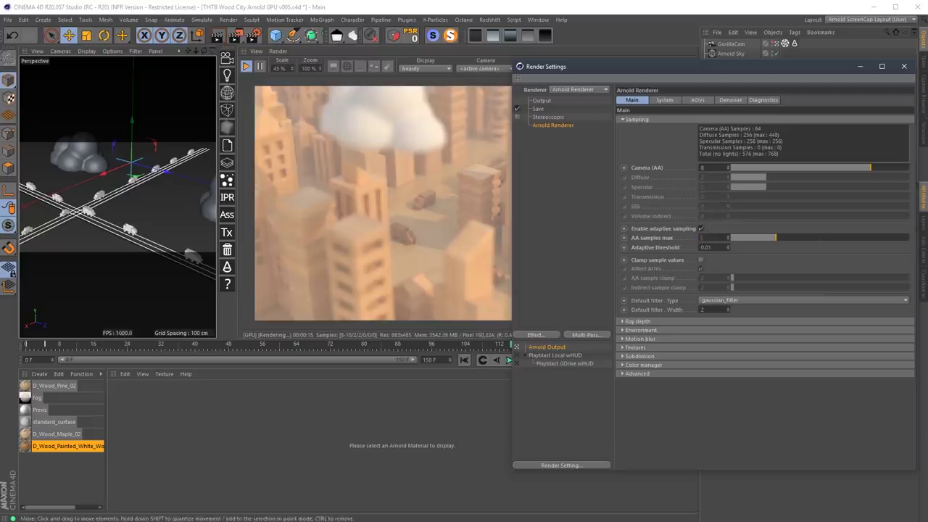
type("16")
key("Return")
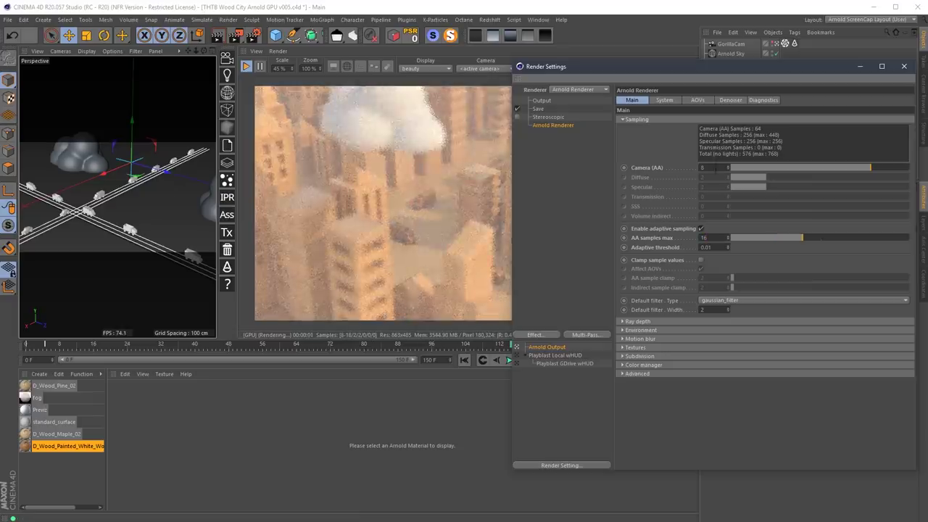
left_click(705, 237)
left_click(702, 167)
type("6")
key("Return")
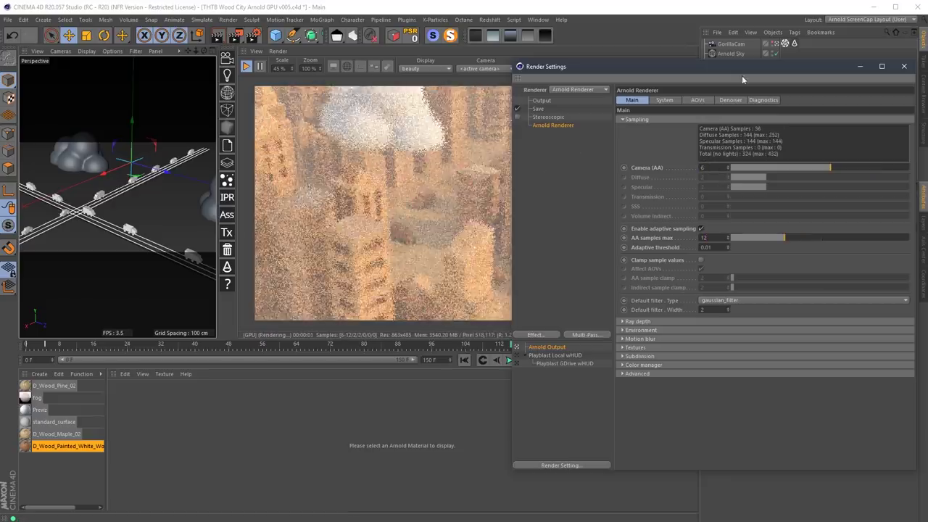
left_click_drag(656, 67, 835, 101)
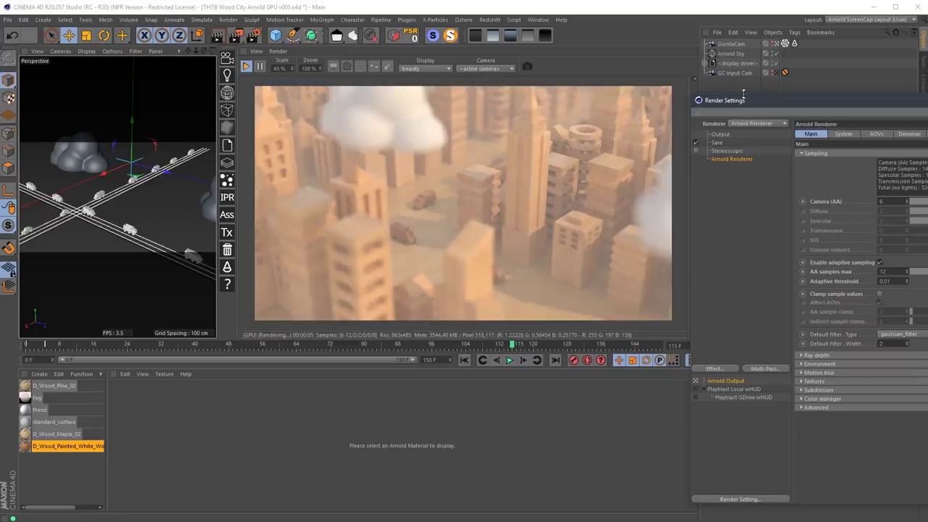
left_click_drag(745, 101, 744, 88)
left_click_drag(593, 175, 665, 254)
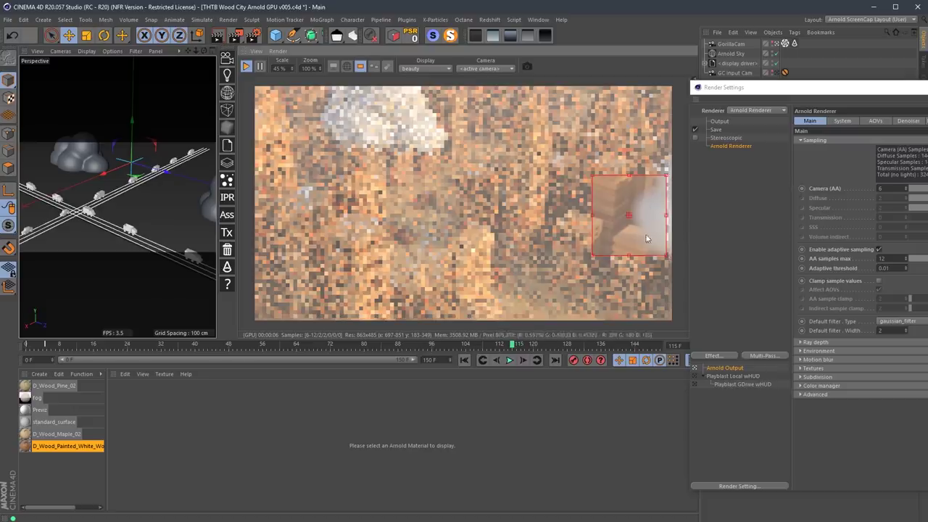
left_click(361, 66)
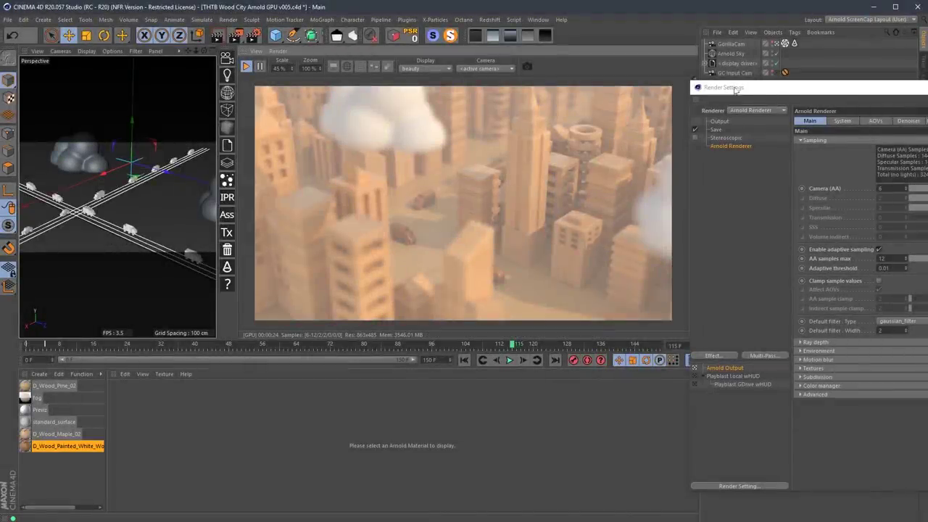
- Switch the Arnold render device back to CPU on the System page
left_click_drag(765, 93, 605, 67)
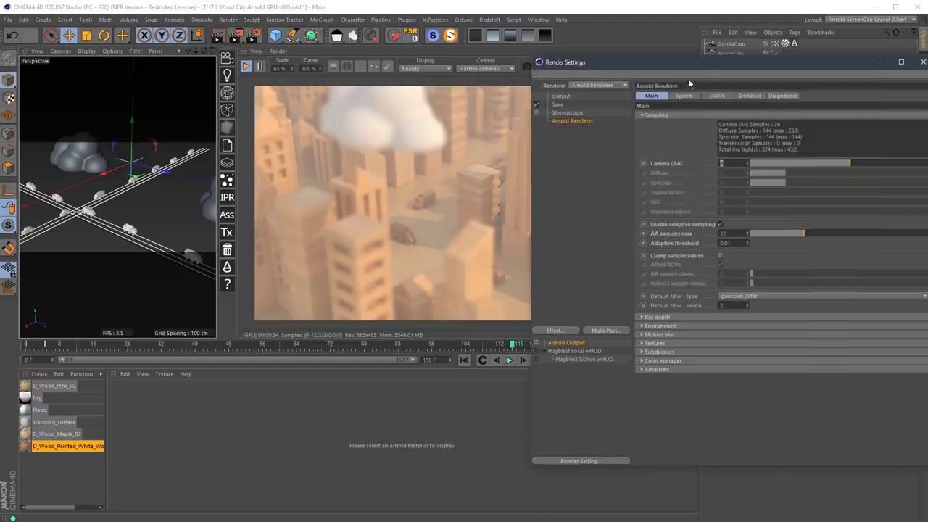
left_click(684, 95)
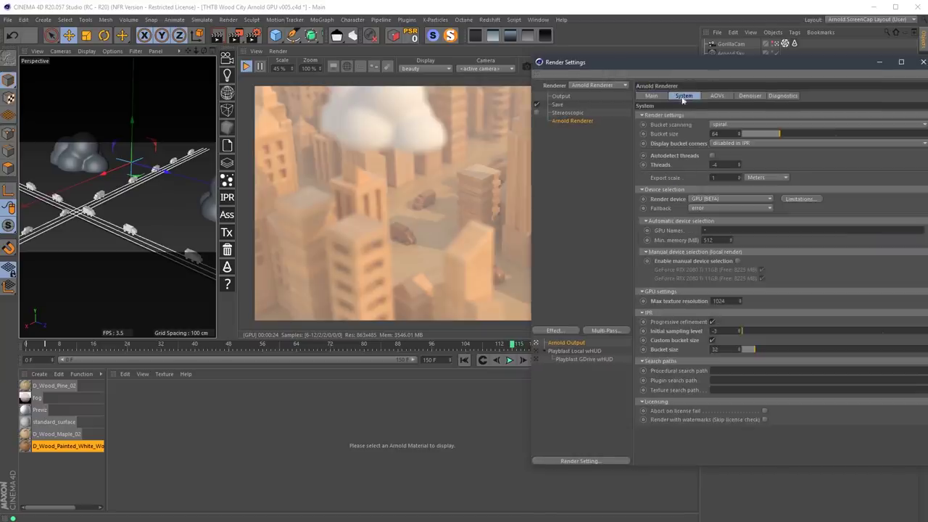
left_click(707, 200)
left_click(705, 209)
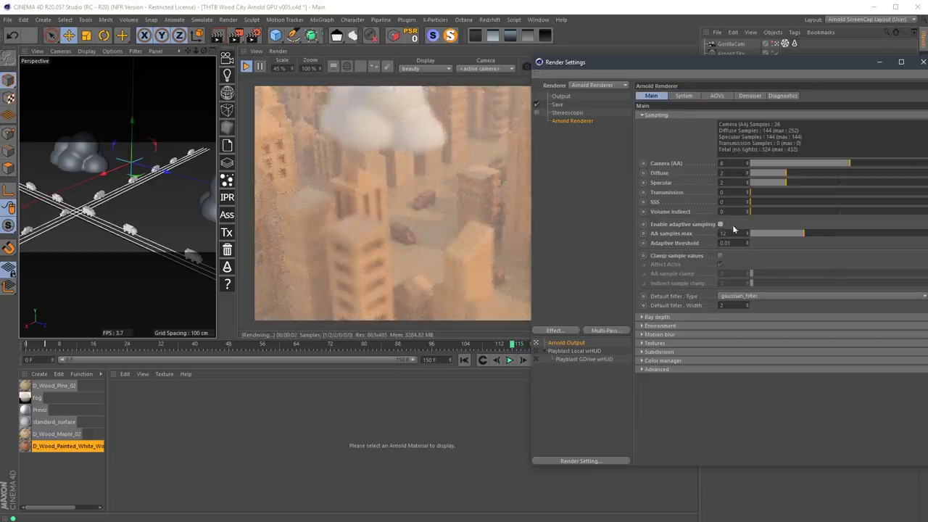
- Turn off adaptive sampling and move Render Settings aside to view the render
left_click(720, 224)
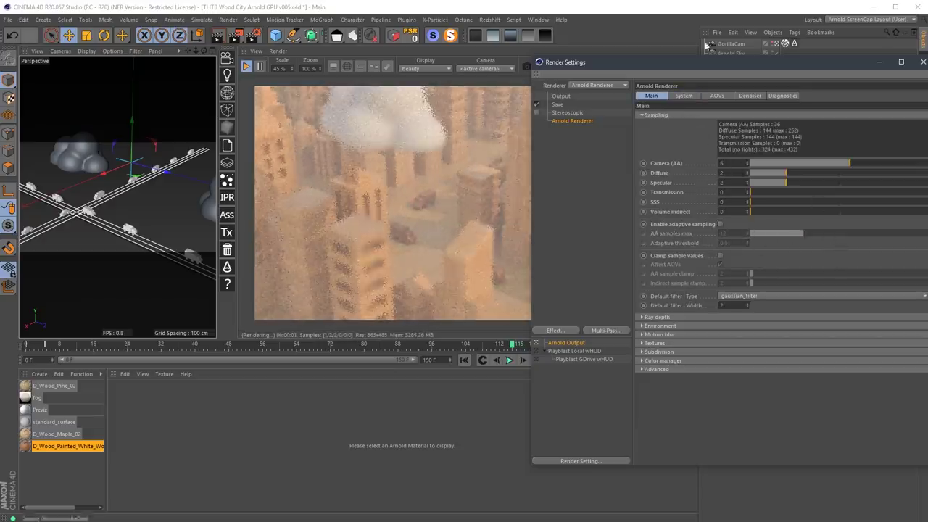
left_click_drag(682, 65, 784, 78)
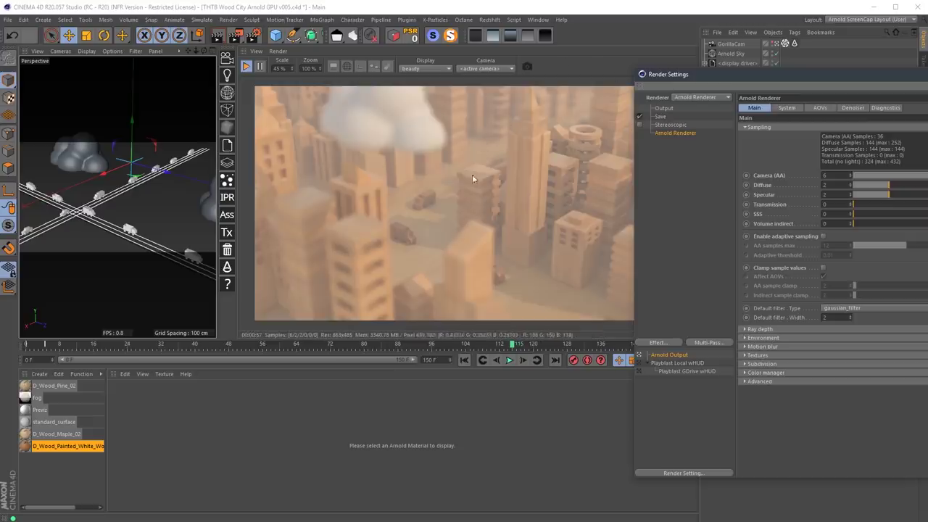
left_click_drag(698, 75, 625, 104)
- Confirm the render device is CPU on the System tab, then open the Window menu's scene list
left_click(669, 129)
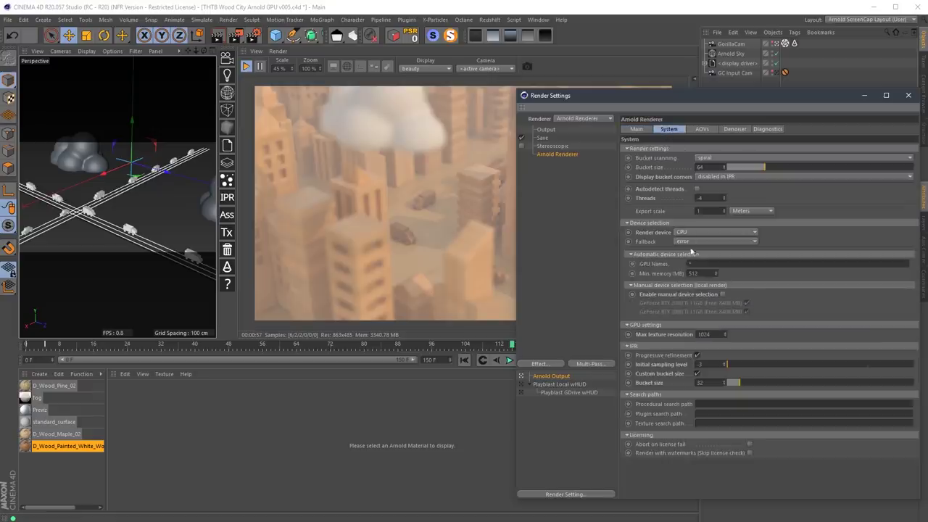
left_click(636, 129)
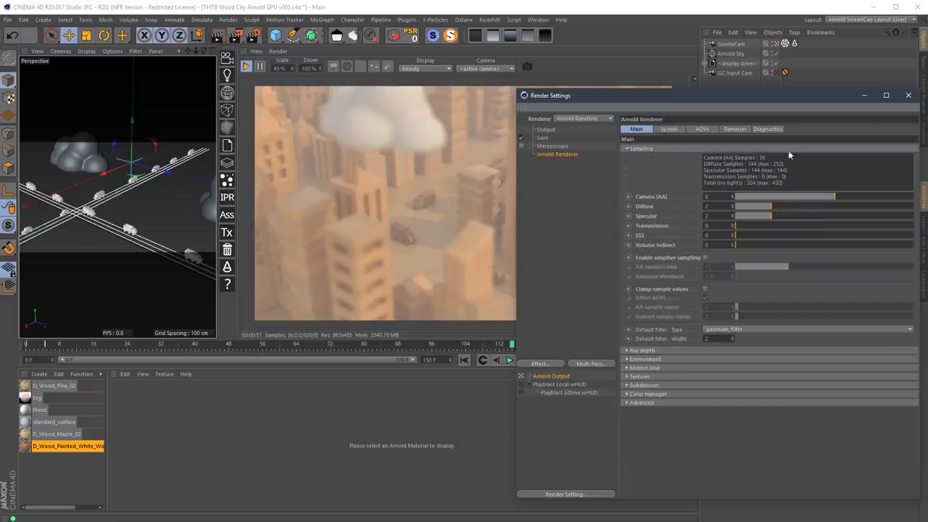
mouse_move(645, 97)
left_mouse_down()
mouse_move(670, 92)
mouse_move(637, 98)
left_mouse_up()
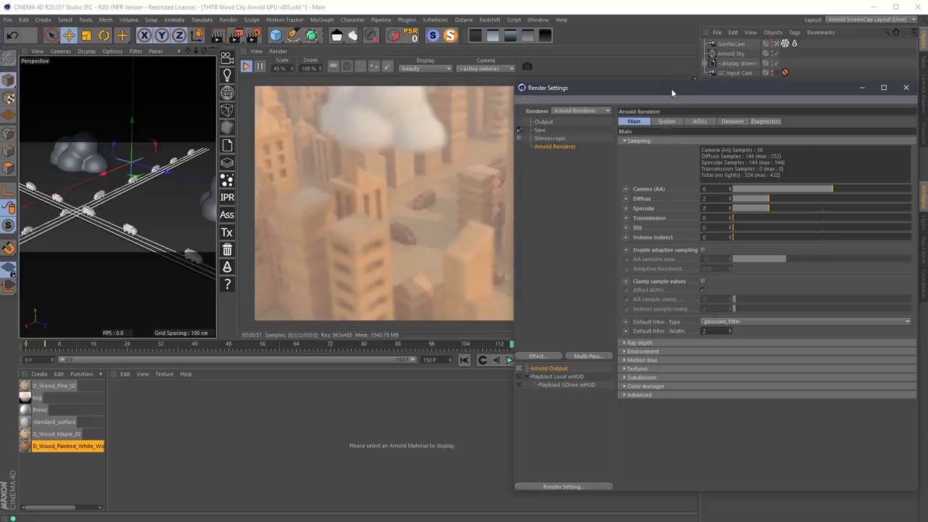
mouse_move(668, 89)
left_mouse_down()
mouse_move(683, 94)
mouse_move(676, 96)
left_mouse_up()
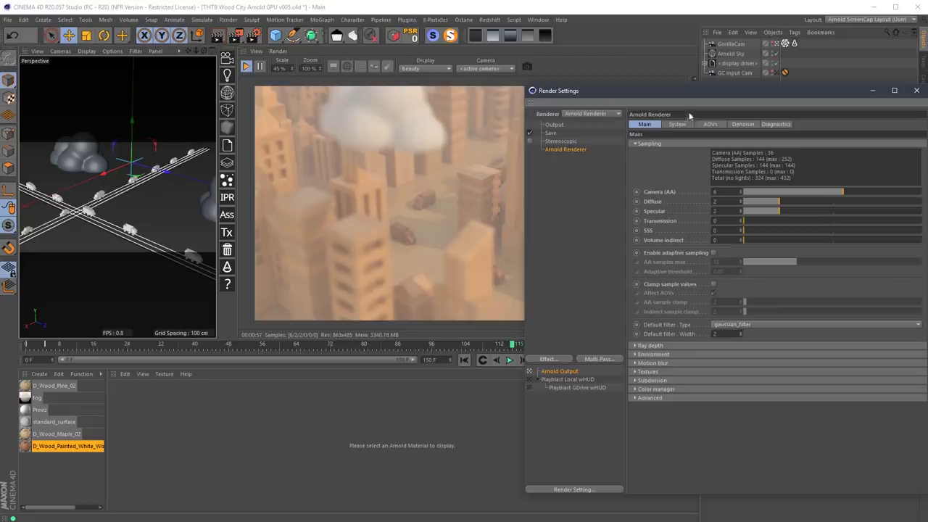
left_click(677, 124)
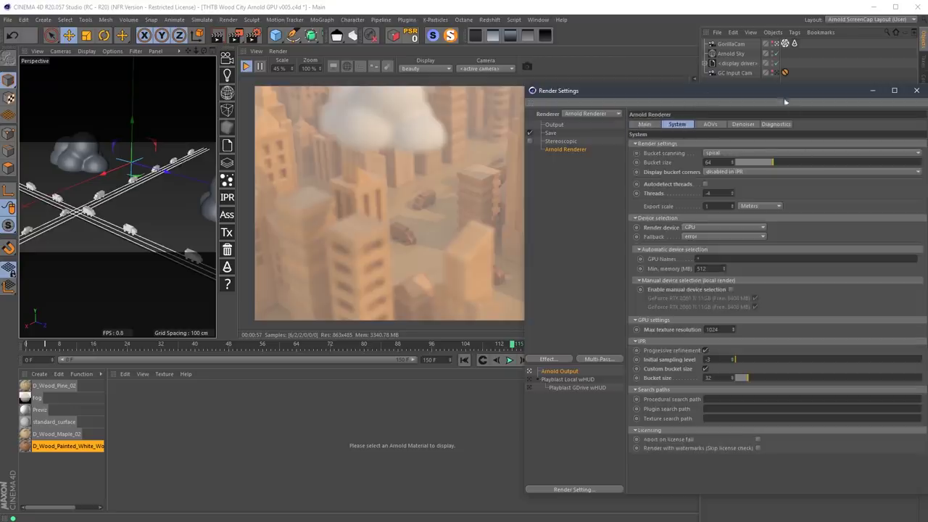
left_click_drag(782, 97, 780, 94)
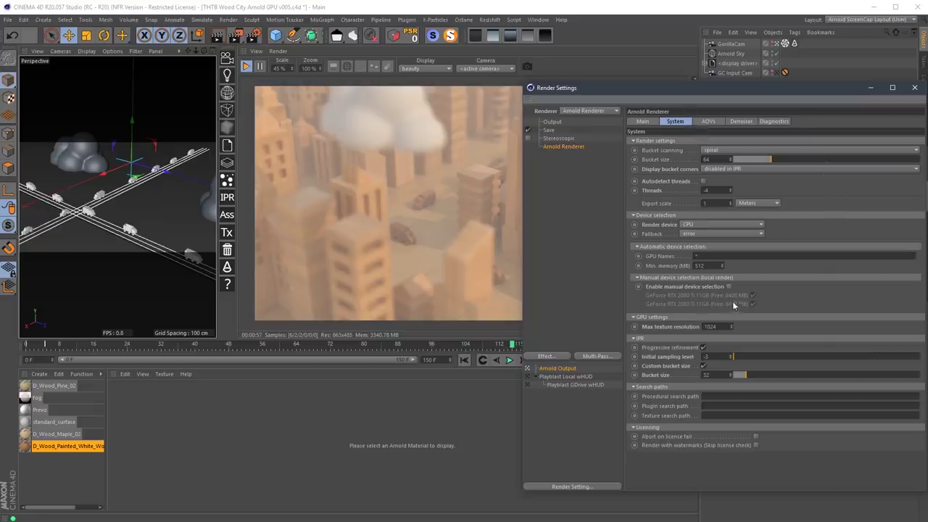
left_click(538, 20)
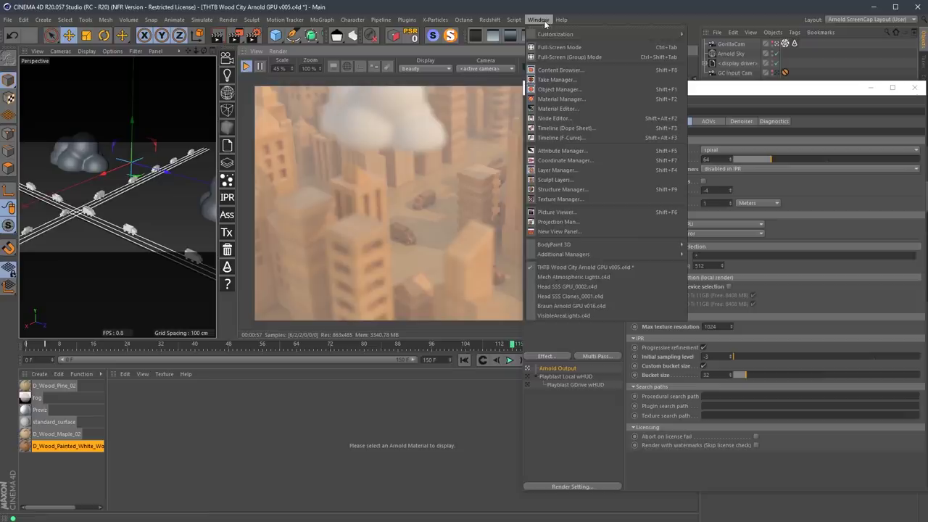
- Switch to Head SSS GPU_0002.c4d, maximize Perspective, and confirm its GPU render device
left_click(594, 288)
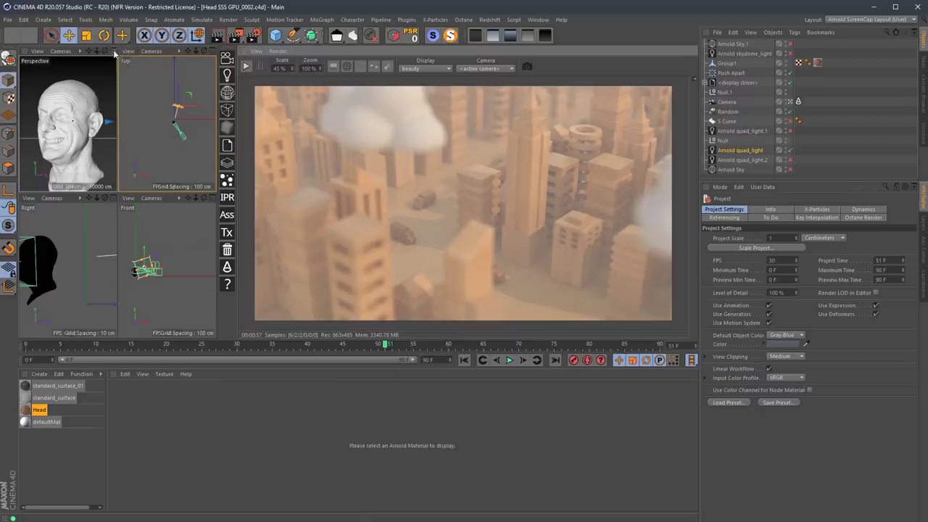
left_click(113, 51)
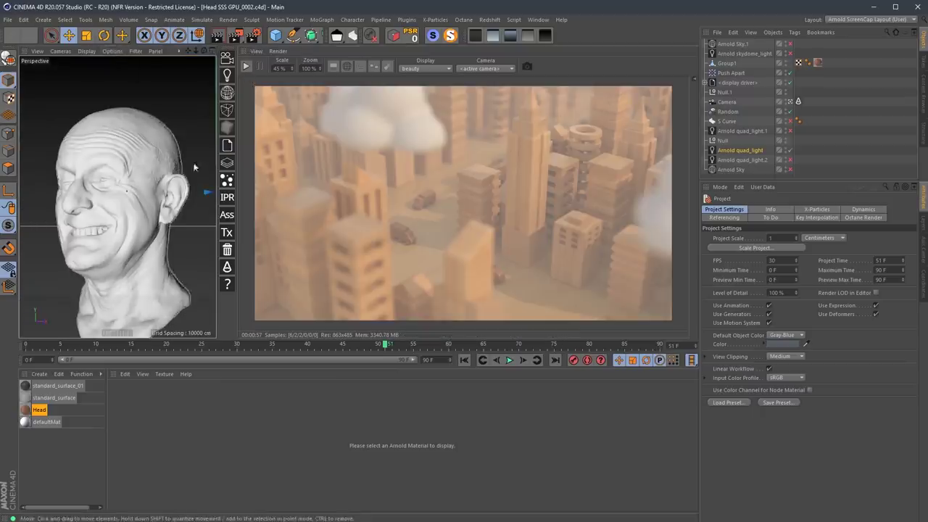
key("ctrl+b")
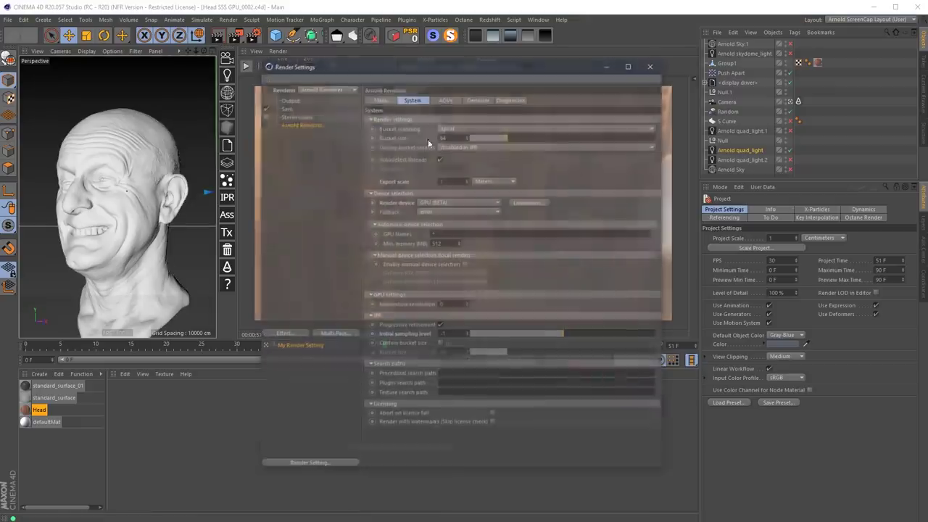
left_click(652, 65)
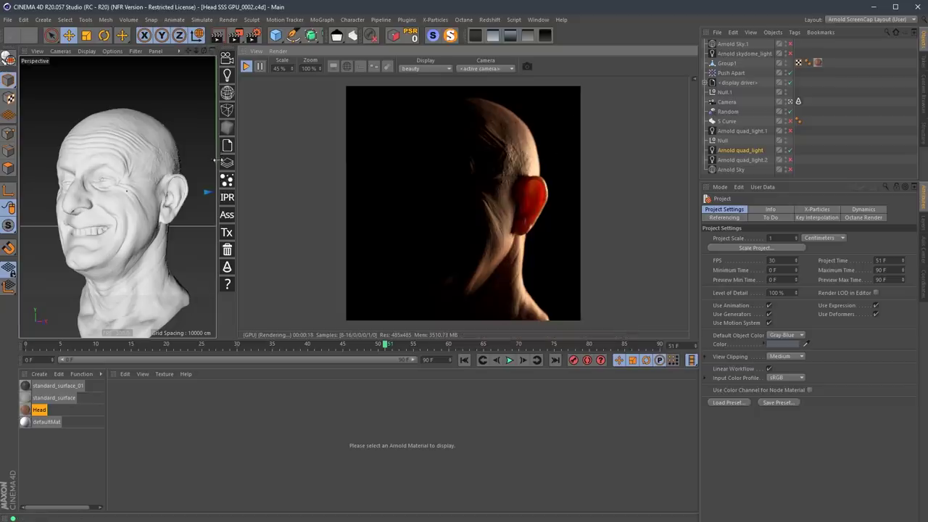
- Restore four views, move the quad light behind the head, and draw a render region around the ear
left_click_drag(218, 157, 345, 157)
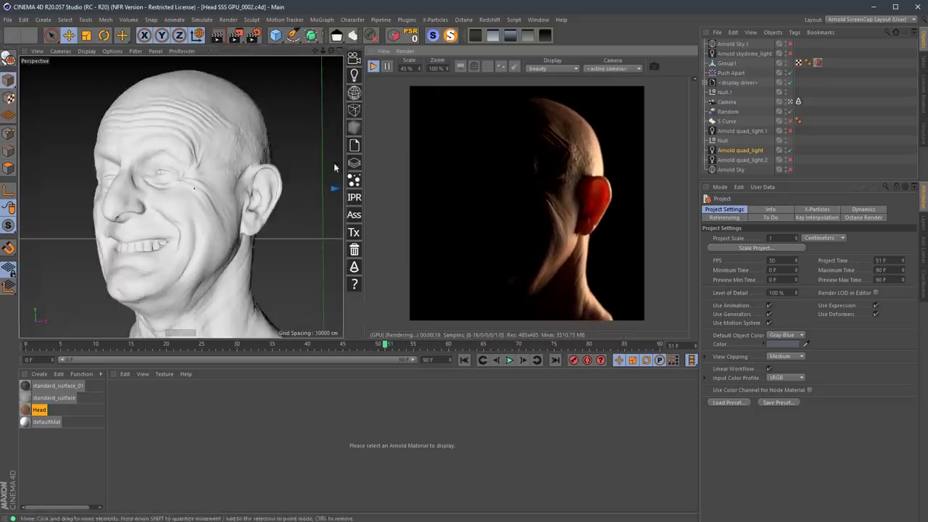
middle_click(250, 134)
mouse_move(295, 89)
left_mouse_down()
mouse_move(308, 95)
mouse_move(297, 101)
left_mouse_up()
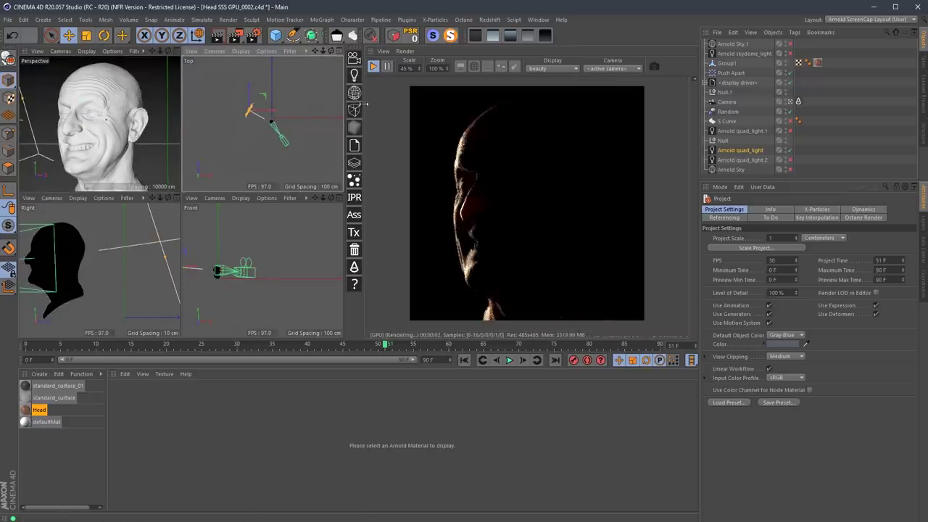
left_click_drag(301, 271, 319, 251)
left_click_drag(322, 167, 309, 81)
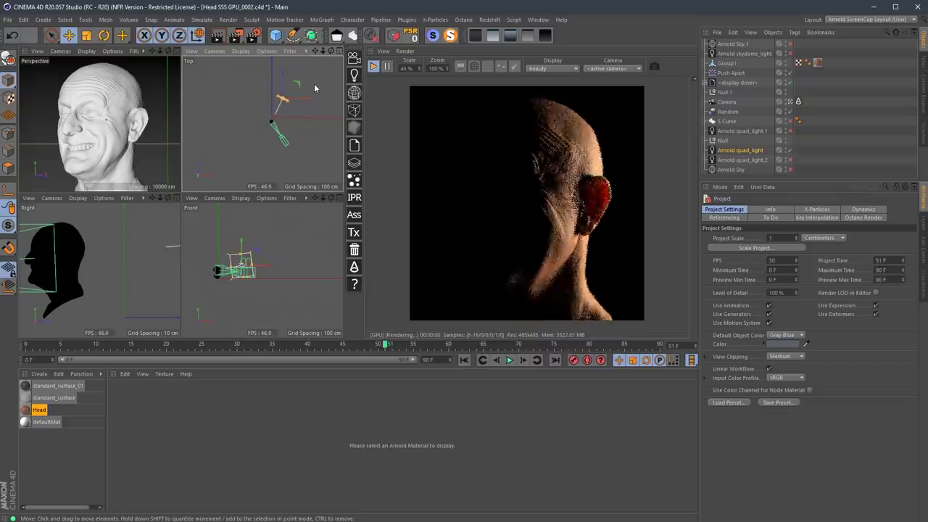
left_click_drag(555, 157, 618, 246)
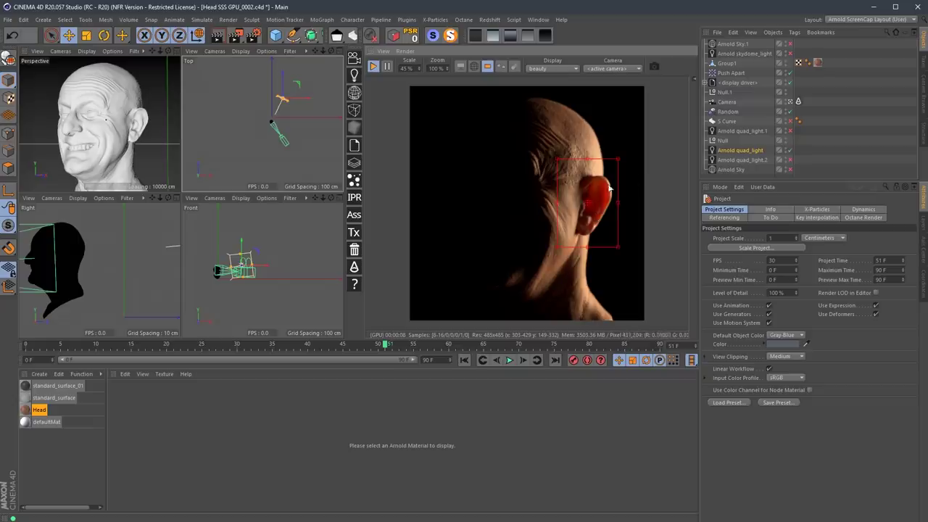
- Enable Arnold quad_light.2, adjust Initial sampling level, and reposition the quad light in the Top view
left_click(791, 161)
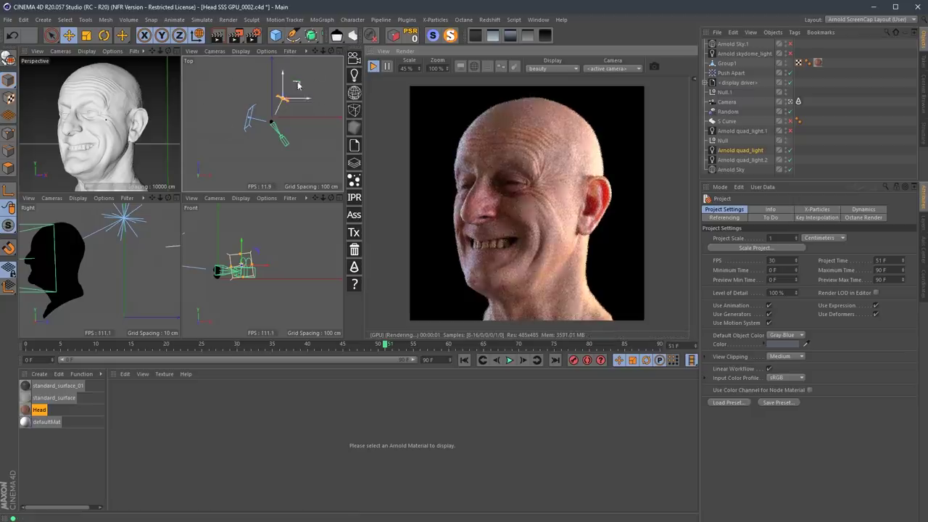
mouse_move(281, 98)
left_mouse_down()
mouse_move(261, 81)
mouse_move(308, 91)
mouse_move(293, 97)
left_mouse_up()
key("ctrl+b")
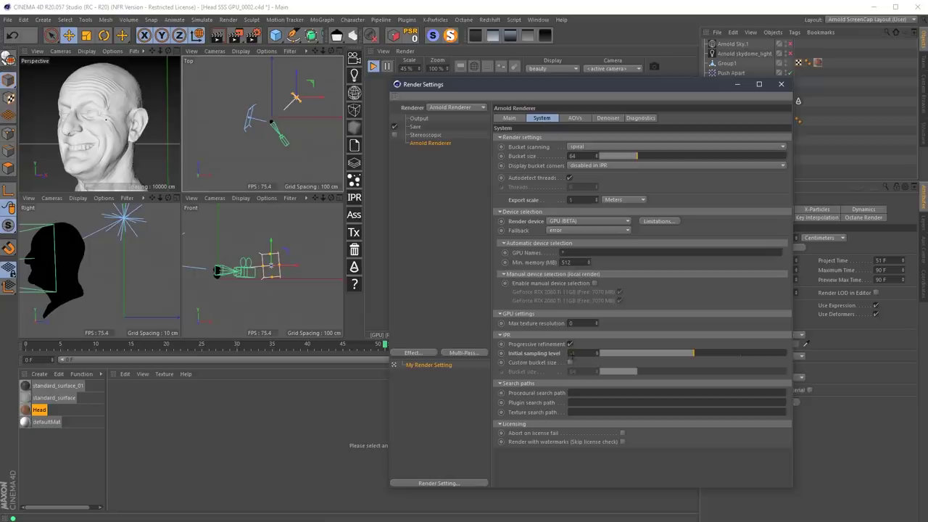
type("-")
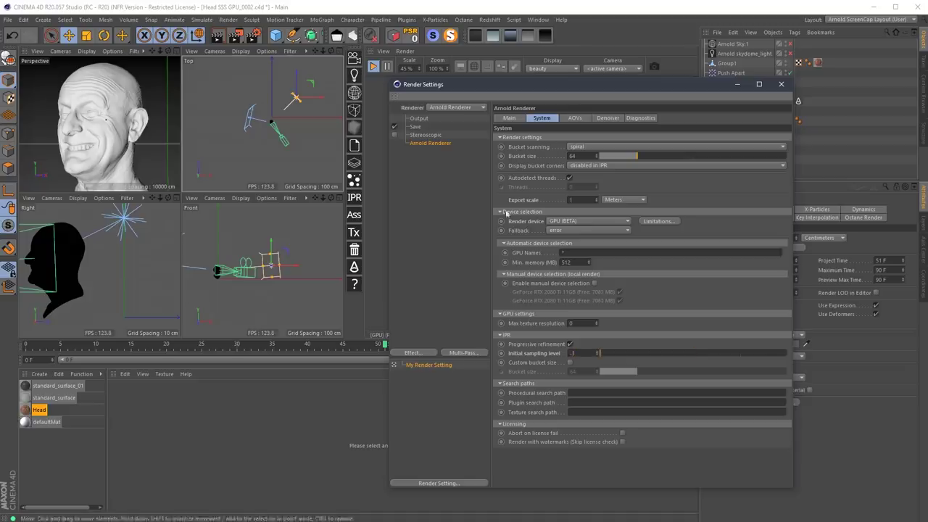
left_click(781, 84)
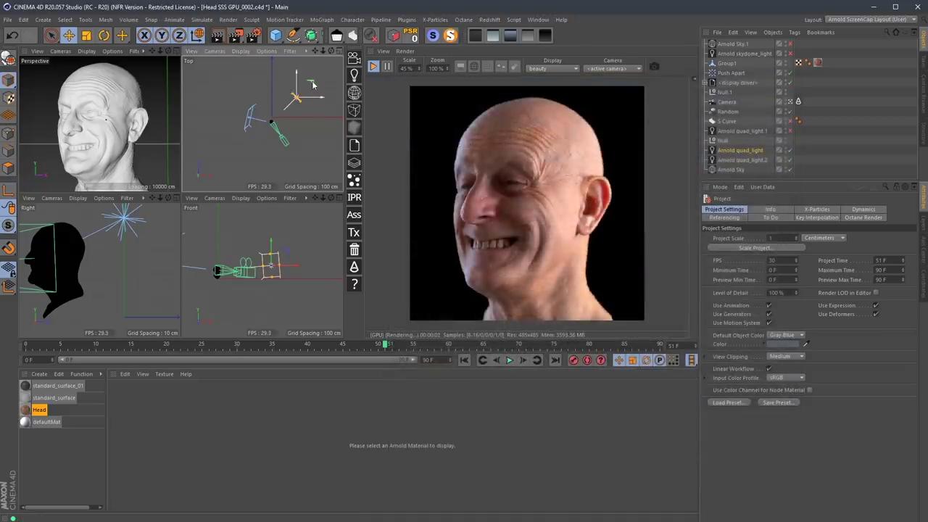
mouse_move(314, 85)
left_mouse_down()
mouse_move(307, 74)
mouse_move(303, 91)
left_mouse_up()
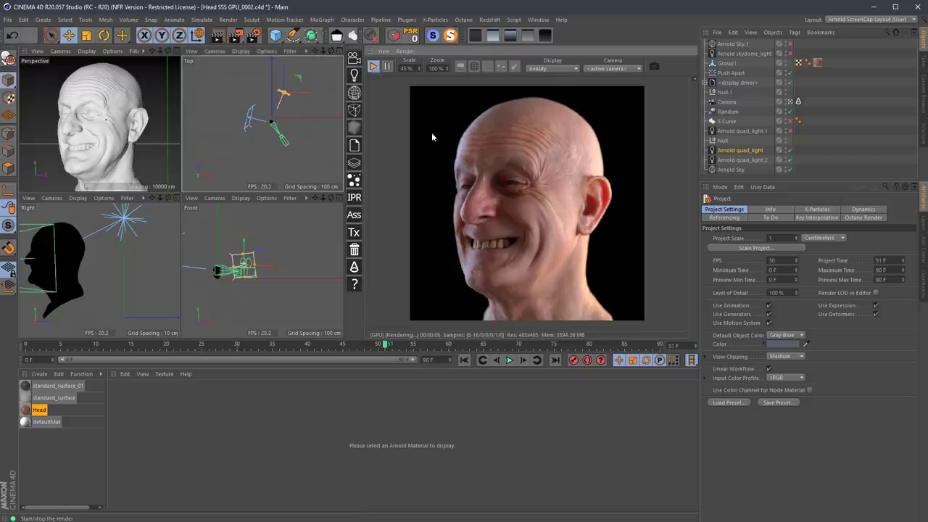
- Switch to the Head SSS Clones_0001.c4d scene and start its live Arnold IPR render
left_click(540, 20)
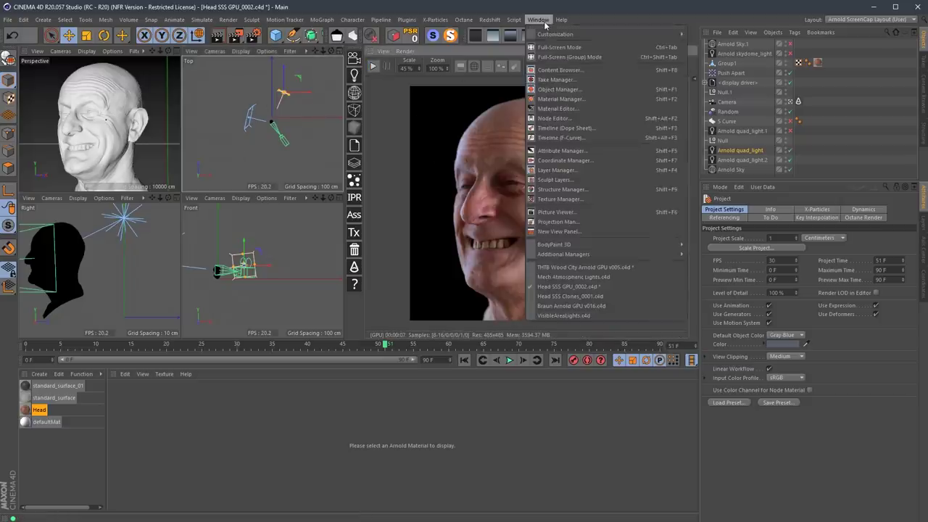
left_click(617, 296)
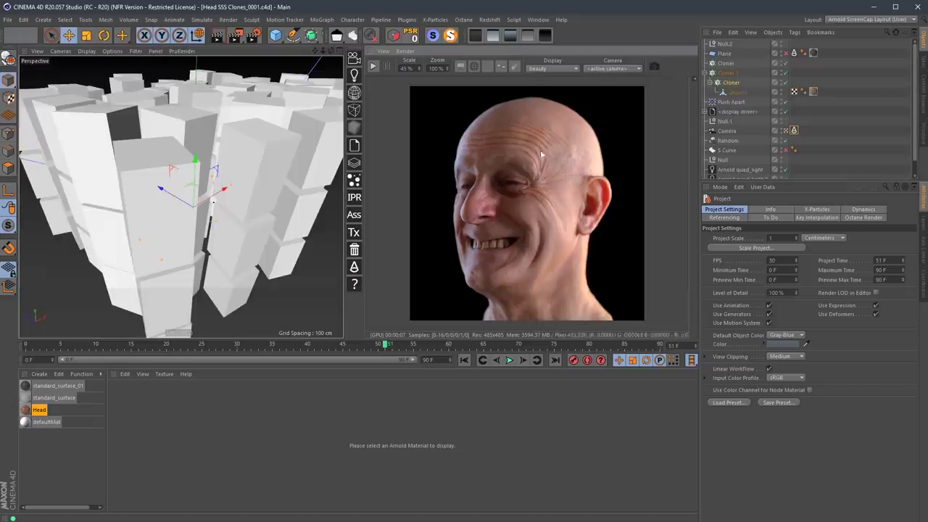
left_click(372, 67)
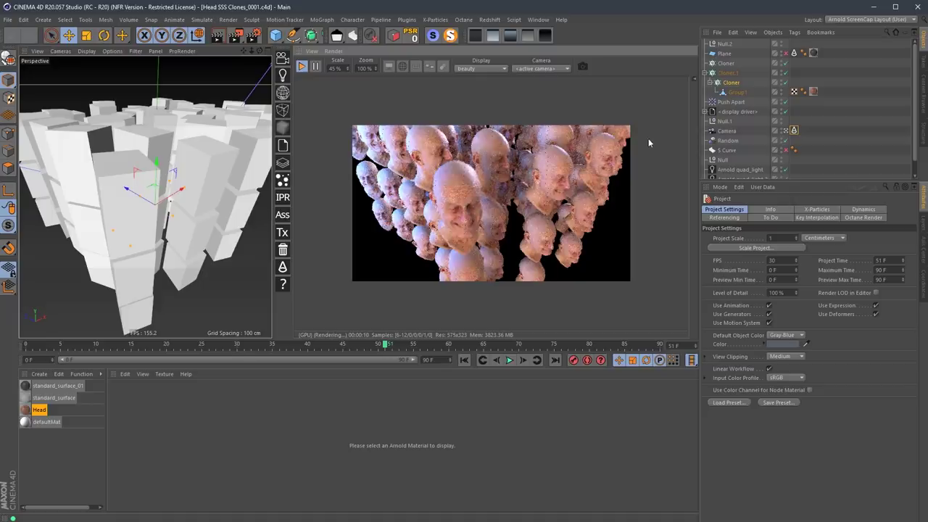
- Orbit and dolly the Perspective view in close among the cloned head columns
scroll(219, 160, "down", 5)
left_click_drag(219, 161, 180, 203, "alt")
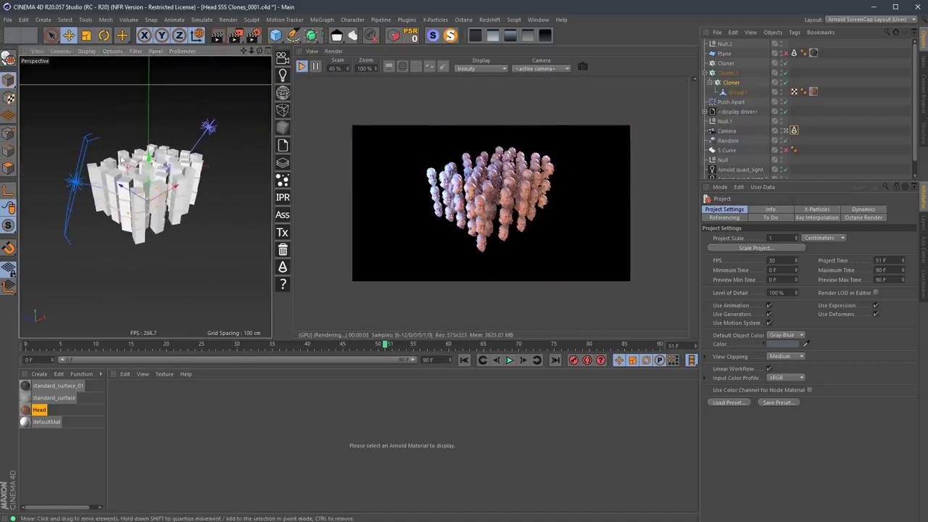
scroll(144, 176, "up", 5)
left_click_drag(145, 176, 216, 84, "alt")
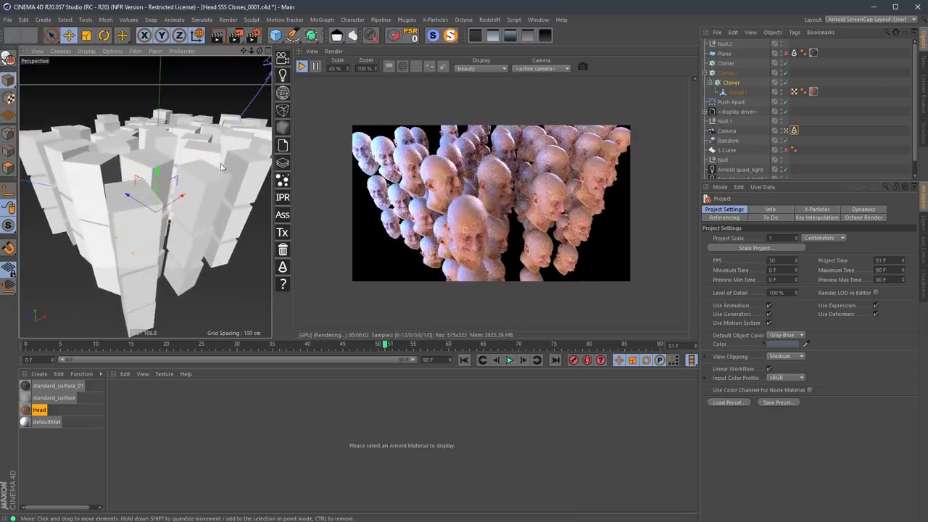
left_click_drag(202, 226, 175, 156, "alt")
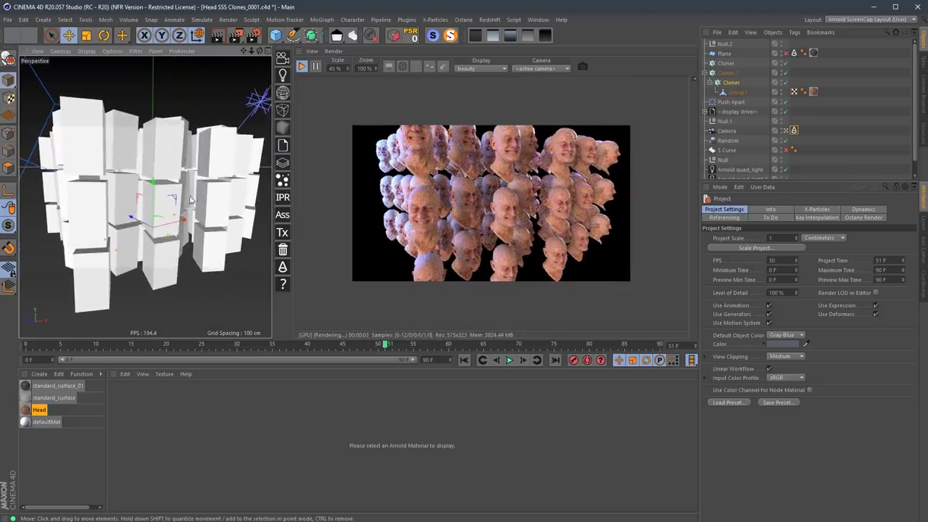
right_click_drag(192, 199, 209, 236, "alt")
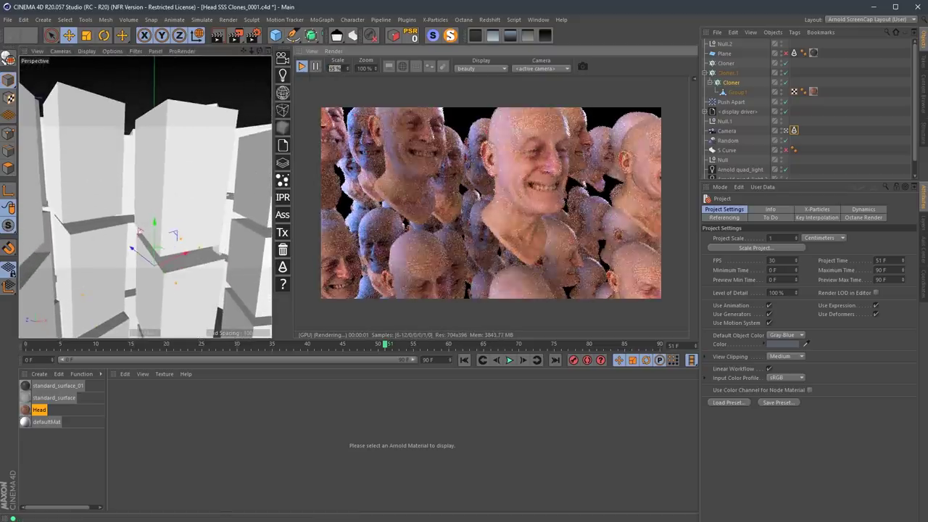
scroll(334, 67, "up", 1)
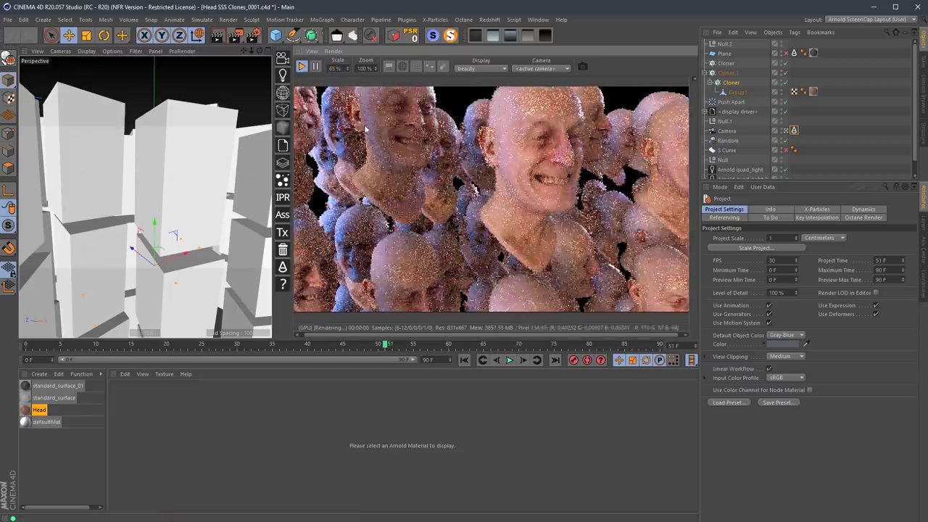
left_click_drag(130, 198, 226, 195, "alt")
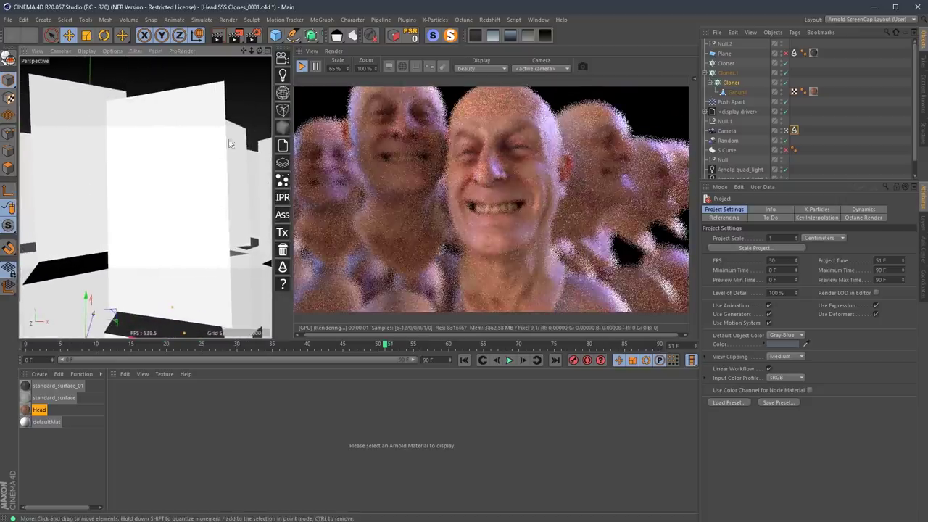
left_click_drag(174, 166, 168, 190, "alt")
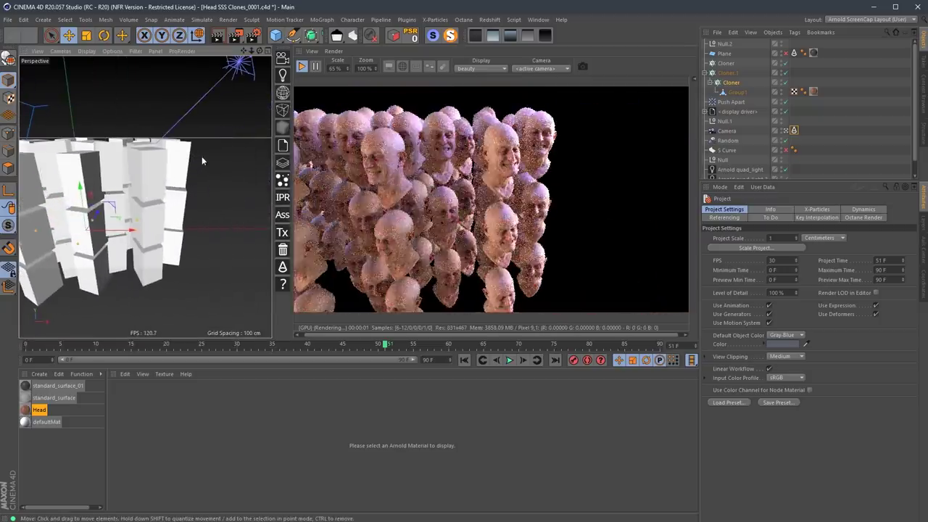
left_click_drag(202, 155, 250, 137, "alt")
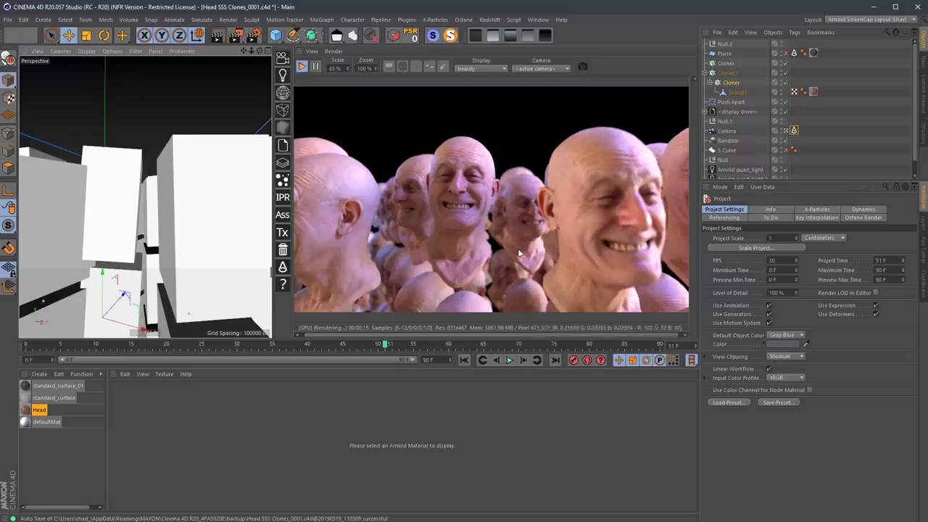
- Set the IPR display to the beauty_denoise pass and orbit around the cloned heads
left_click(480, 70)
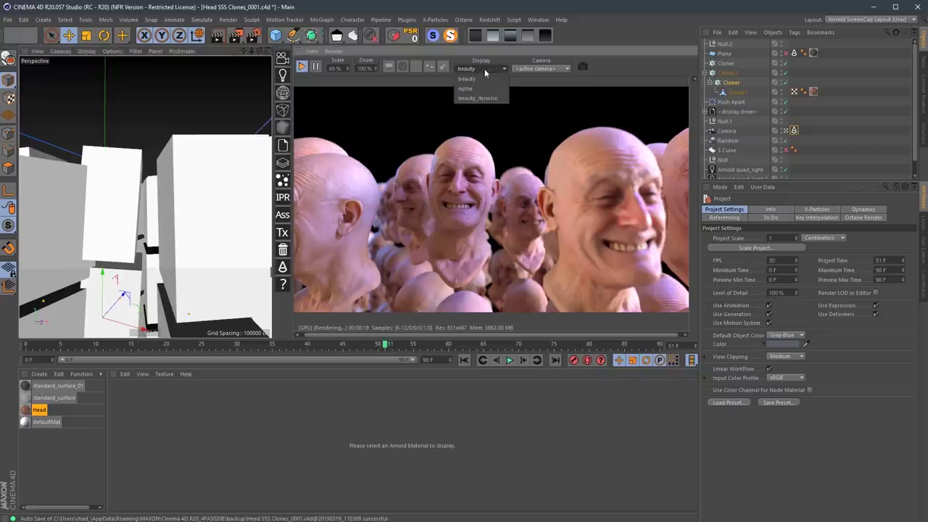
left_click(477, 97)
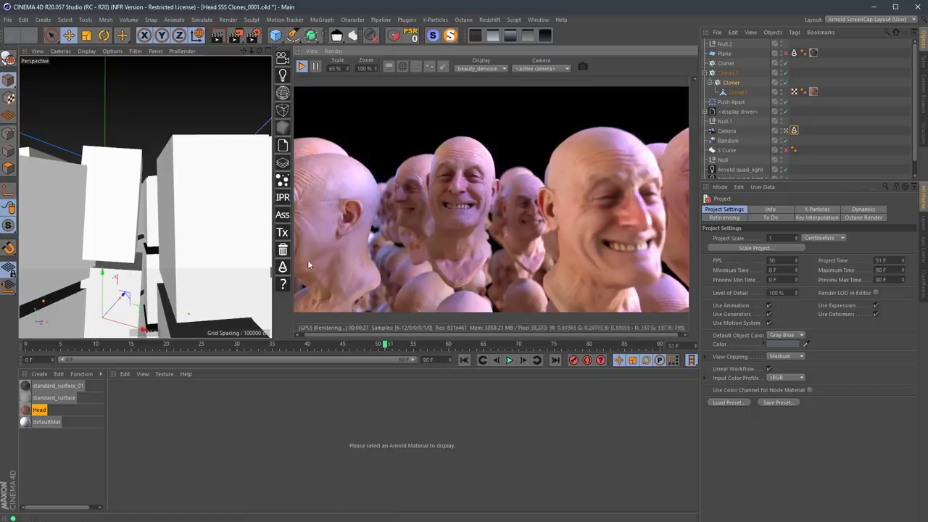
left_click_drag(240, 207, 185, 201, "alt")
scroll(144, 183, "down", 5)
scroll(194, 206, "up", 5)
scroll(195, 206, "up", 5)
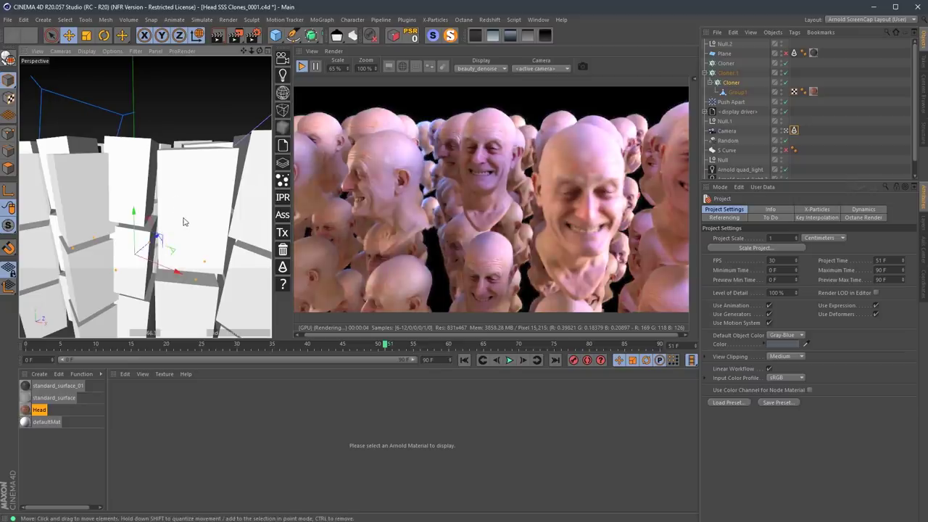
- Review the clones from several close, level and high angles
mouse_move(134, 215)
left_mouse_down("alt")
mouse_move(239, 211)
mouse_move(106, 211)
mouse_move(140, 213)
left_mouse_up("alt")
right_click_drag(140, 214, 261, 187, "alt")
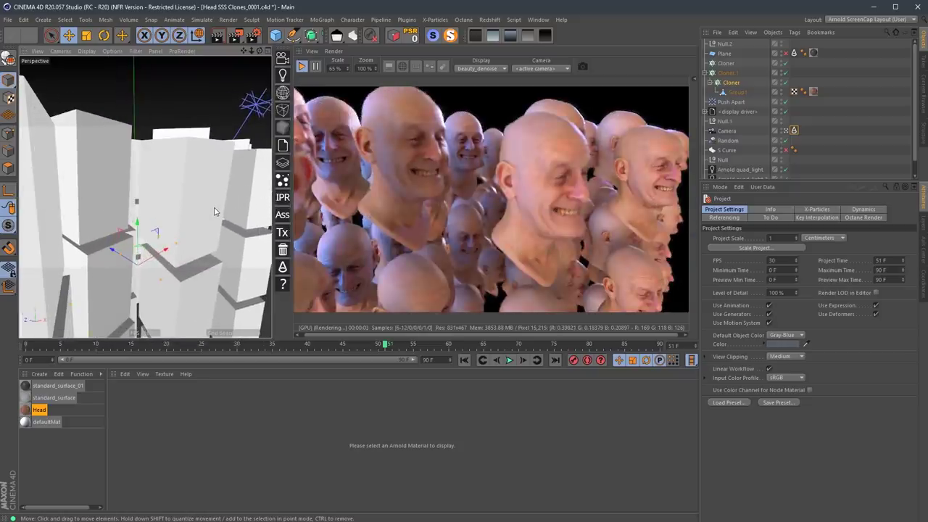
mouse_move(179, 196)
right_mouse_down("alt")
mouse_move(112, 206)
mouse_move(174, 208)
mouse_move(189, 184)
right_mouse_up("alt")
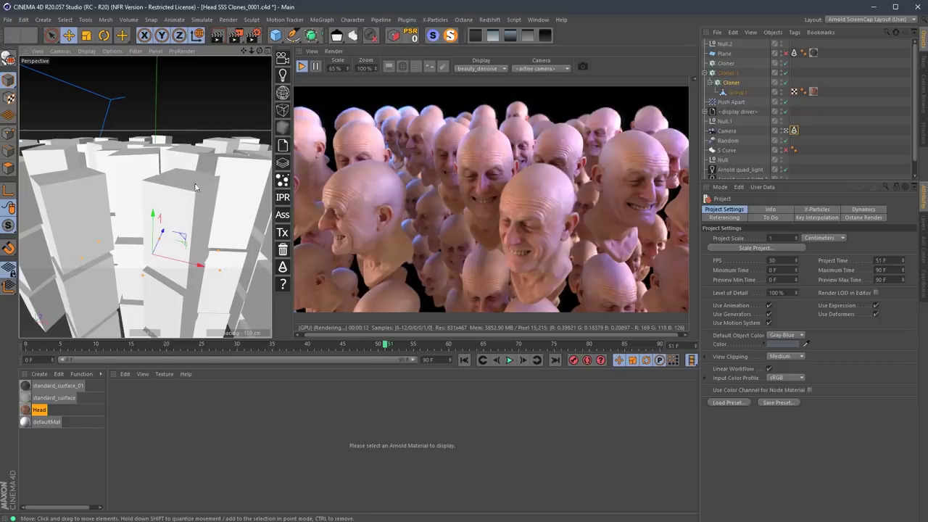
left_click_drag(186, 223, 190, 139, "alt")
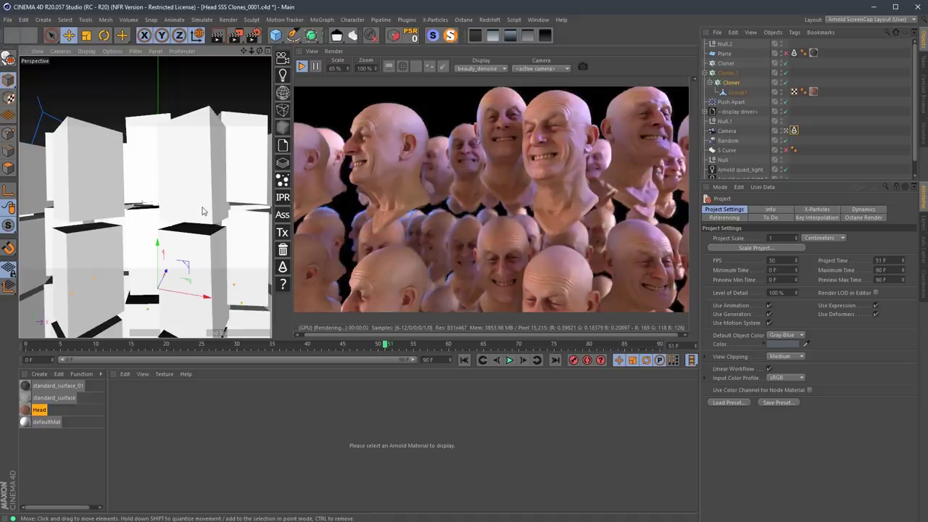
scroll(169, 184, "down", 10)
left_click_drag(191, 176, 174, 200, "alt")
scroll(170, 203, "up", 6)
scroll(167, 206, "up", 8)
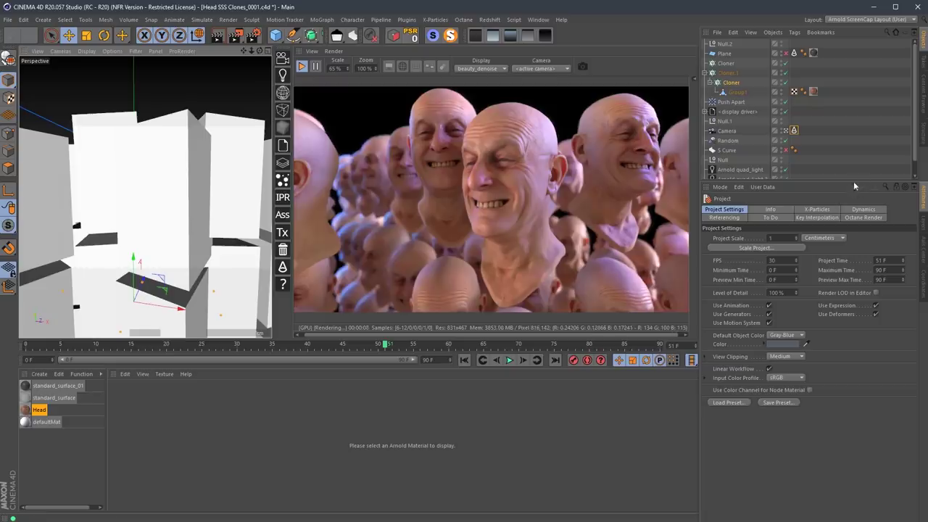
- Disable Arnold quad_light.2 in the Object Manager to see its effect on the clones
left_click_drag(851, 179, 851, 252)
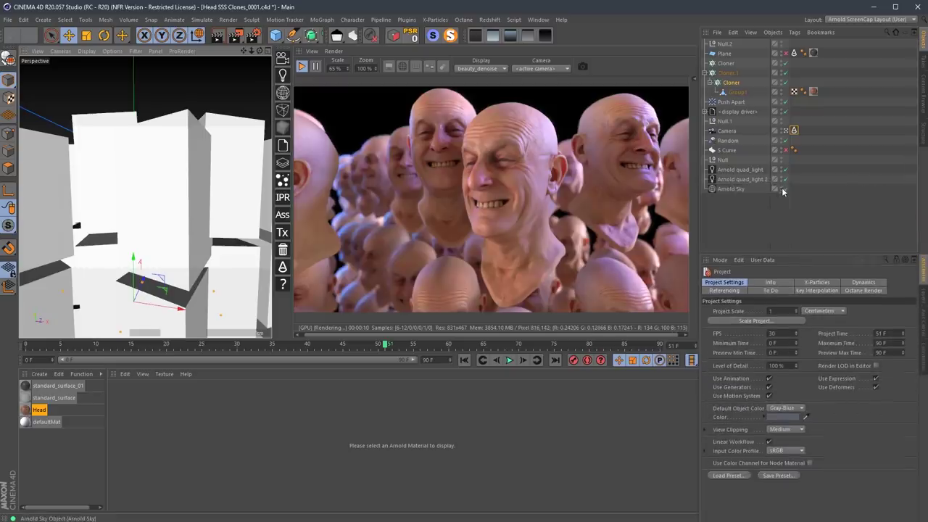
left_click(784, 189)
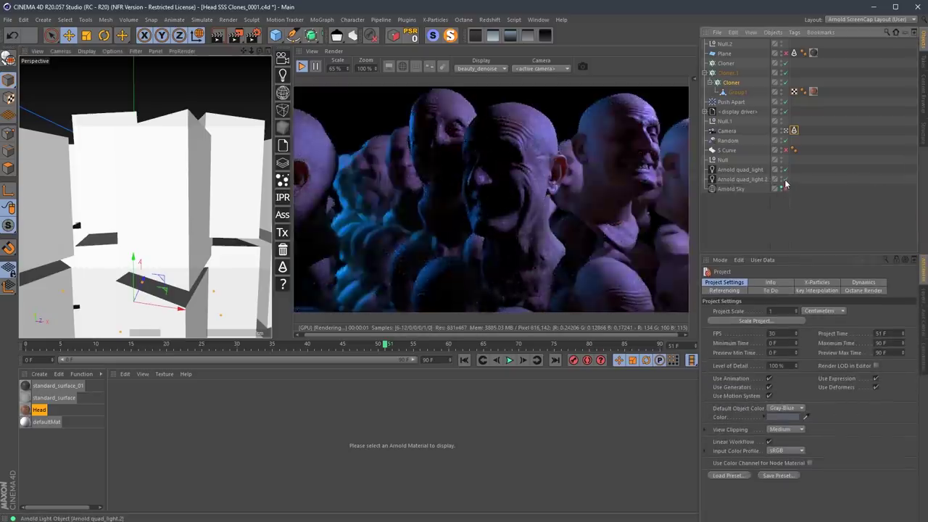
left_click(785, 179)
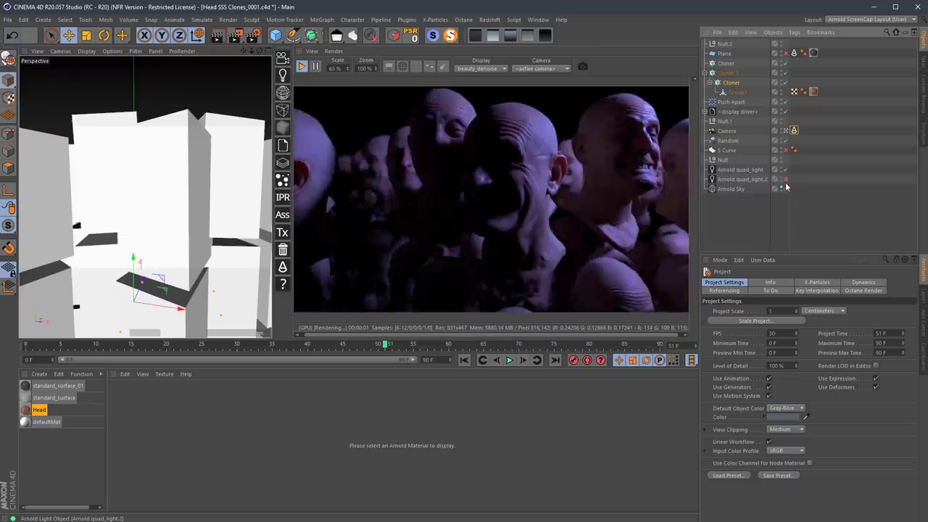
scroll(183, 169, "up", 3)
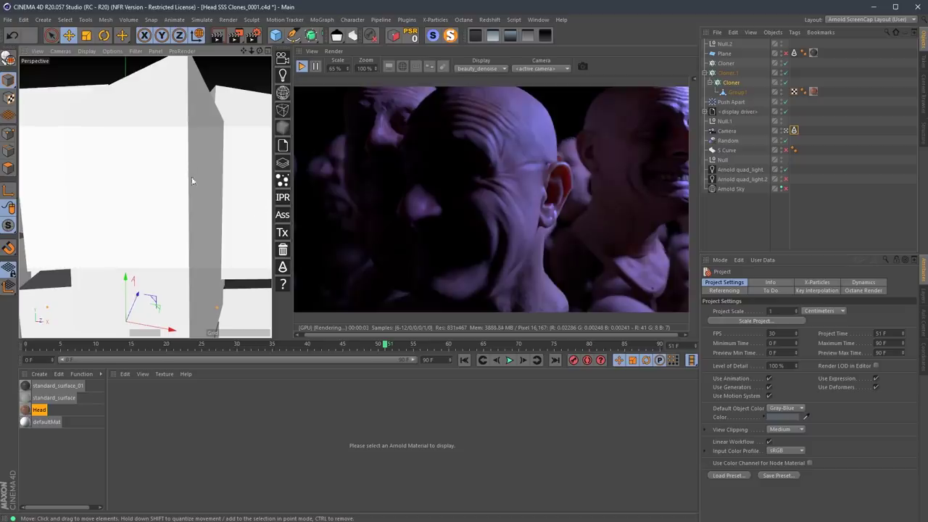
scroll(190, 175, "down", 5)
- Compare the new lighting from low and high angles, then stop the live render
left_click_drag(190, 176, 152, 245, "alt")
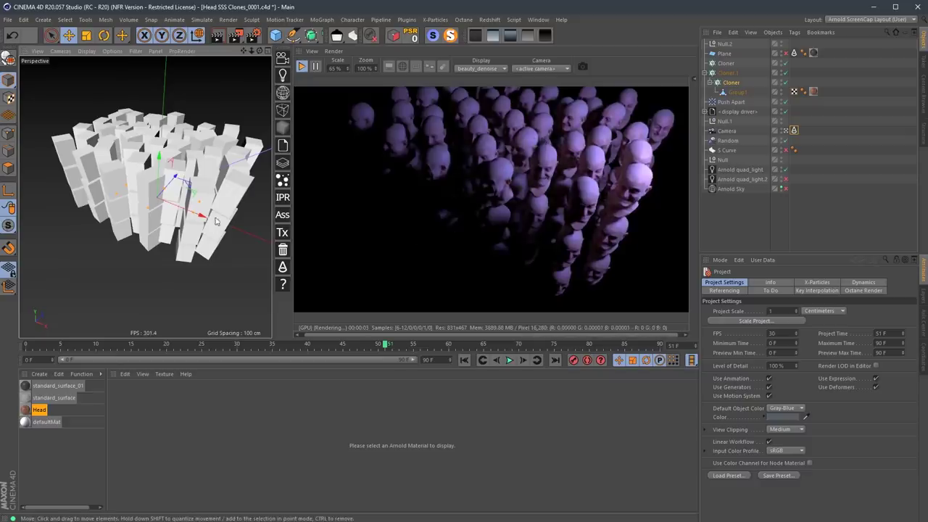
left_click_drag(220, 215, 210, 236, "alt")
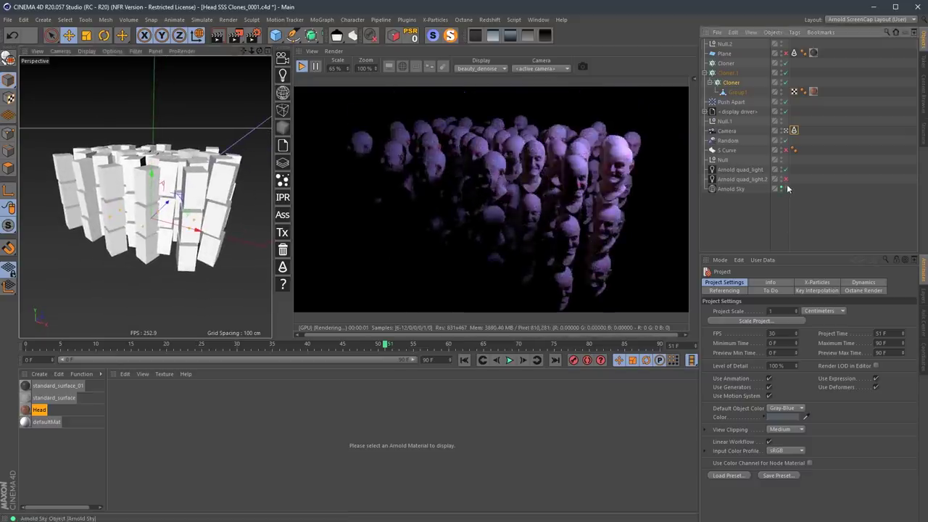
scroll(218, 183, "up", 5)
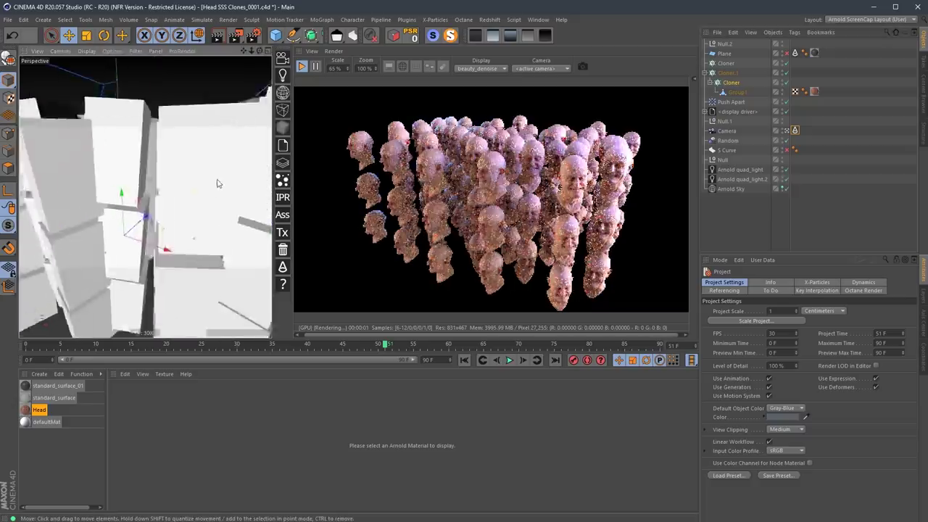
left_click_drag(218, 183, 191, 257, "alt")
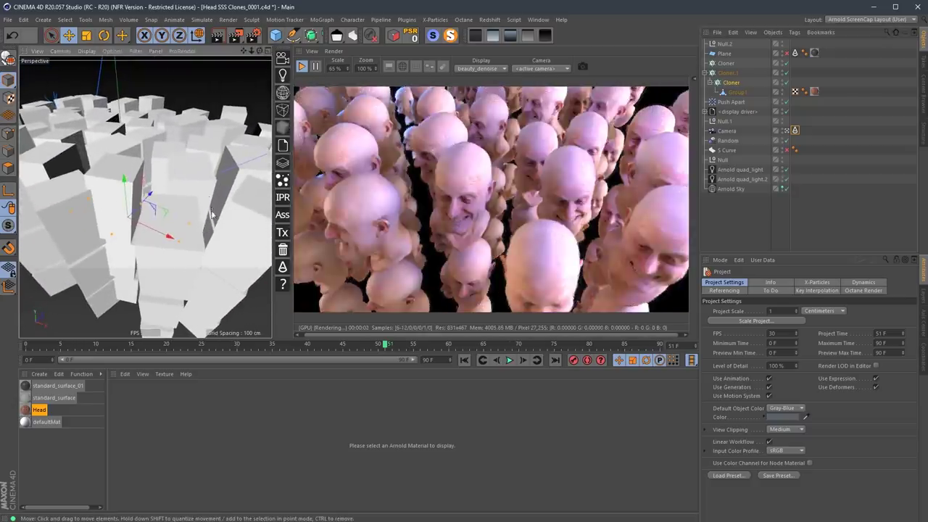
left_click_drag(174, 234, 200, 213, "alt")
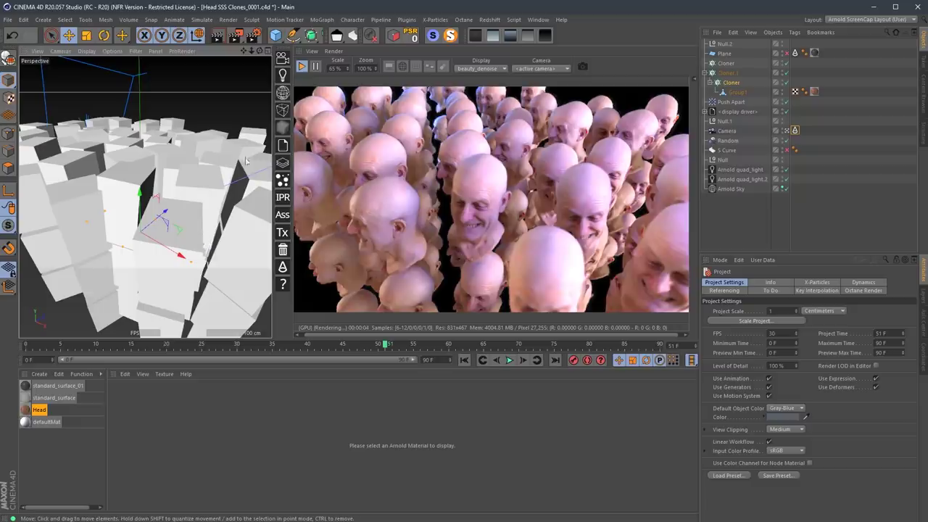
left_click(301, 66)
- Switch to the Mech Atmospheric Lights.c4d scene and orbit around the mech
left_click(539, 20)
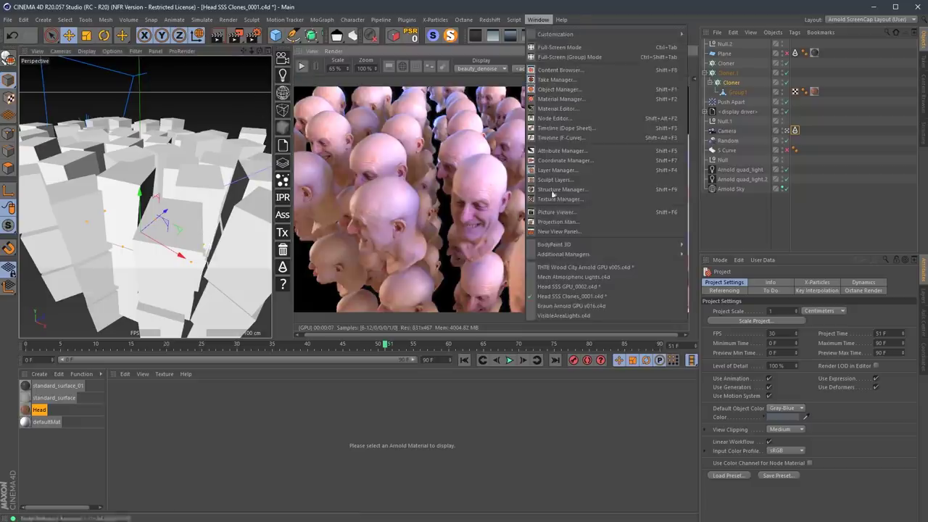
mouse_move(567, 256)
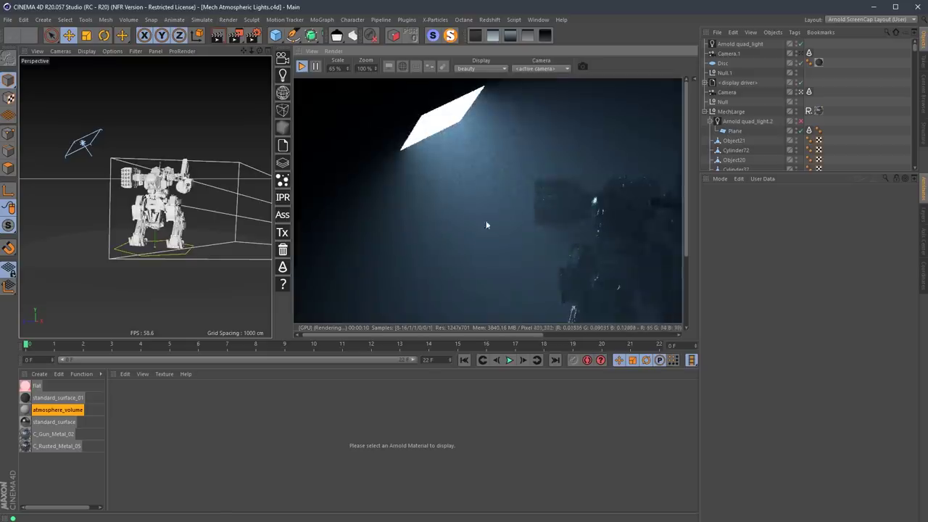
mouse_move(185, 174)
left_mouse_down("alt")
mouse_move(198, 186)
mouse_move(178, 210)
mouse_move(155, 209)
mouse_move(196, 182)
mouse_move(198, 194)
mouse_move(179, 171)
left_mouse_up("alt")
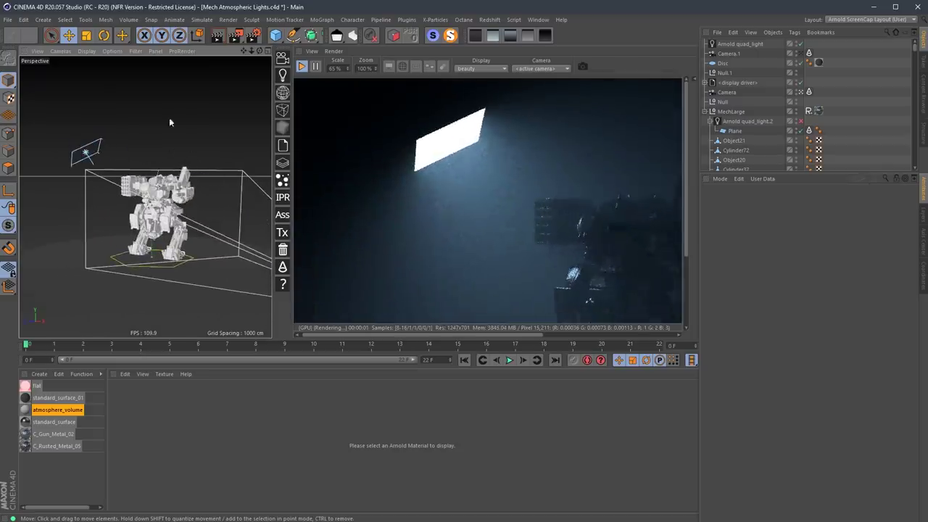
- Select the Arnold quad light and move it upward
left_click(95, 154)
left_click_drag(95, 154, 174, 221)
scroll(195, 221, "down", 3)
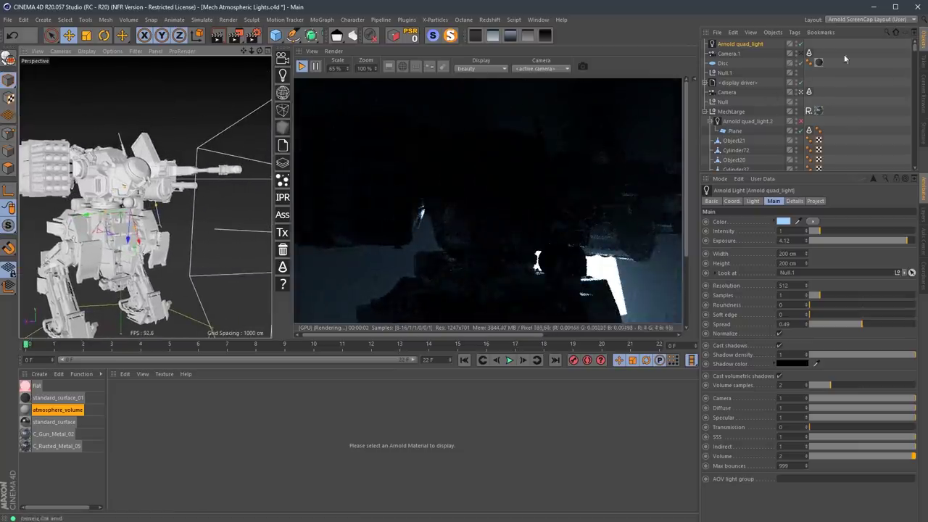
- View through Camera.1, lift the quad light above the mech, add a Subdivision Surface and apply 45 % scale
left_click(801, 54)
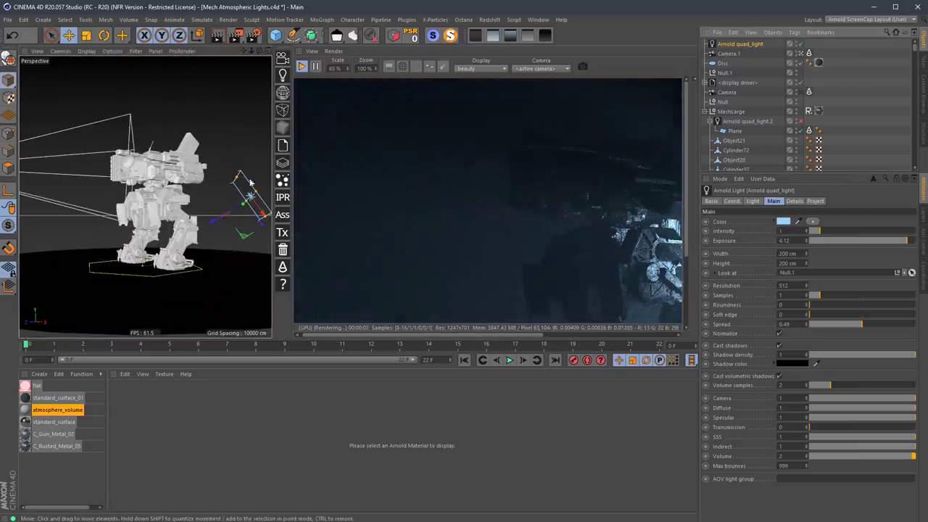
left_click_drag(245, 237, 153, 139)
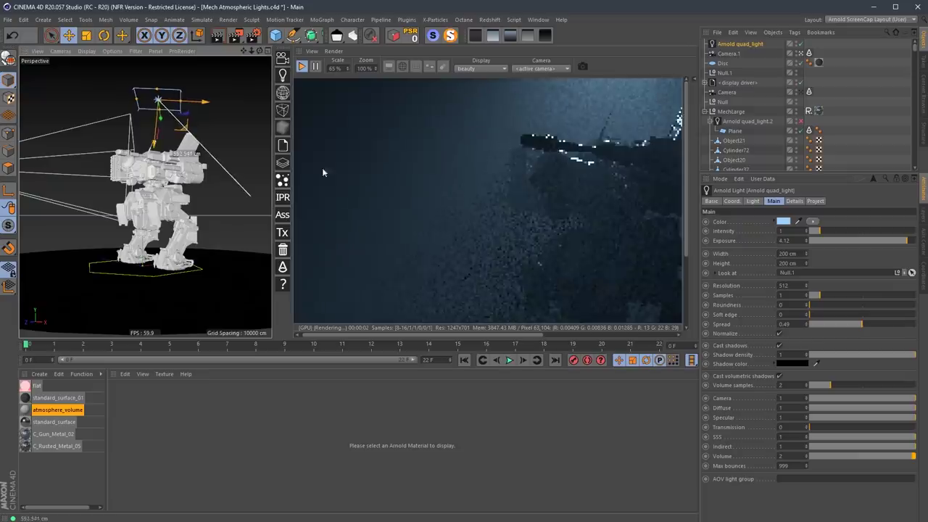
left_click(311, 36)
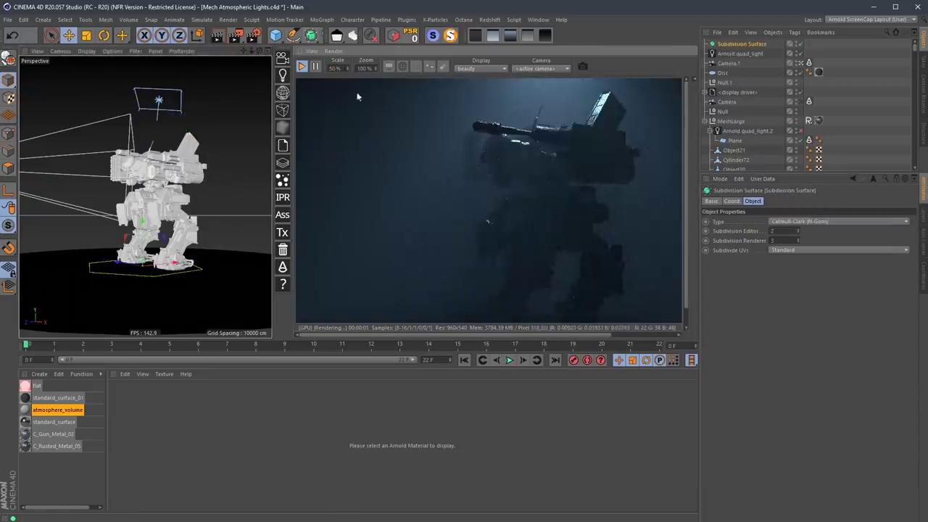
type("5")
key("Return")
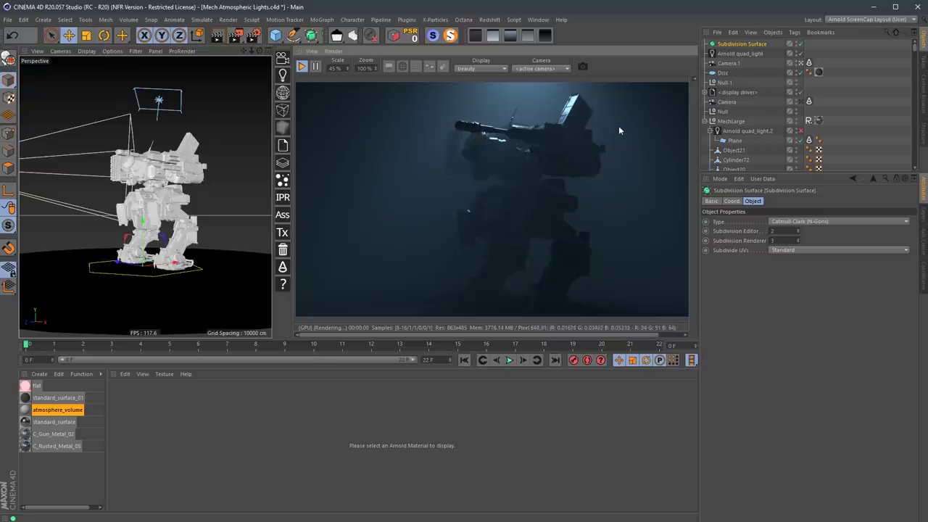
- Fine-tune the Arnold quad light's height over the mech
left_click(161, 105)
left_click_drag(154, 150, 165, 171)
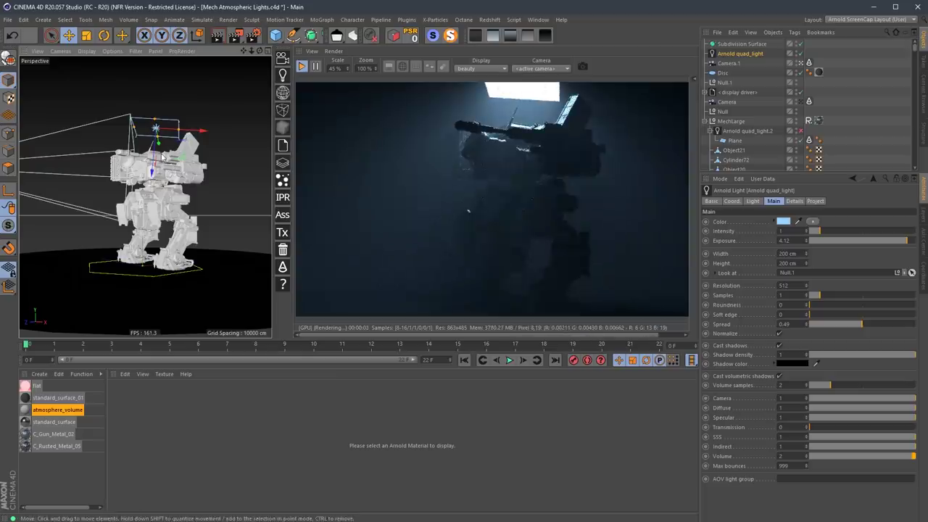
left_click_drag(152, 174, 154, 167)
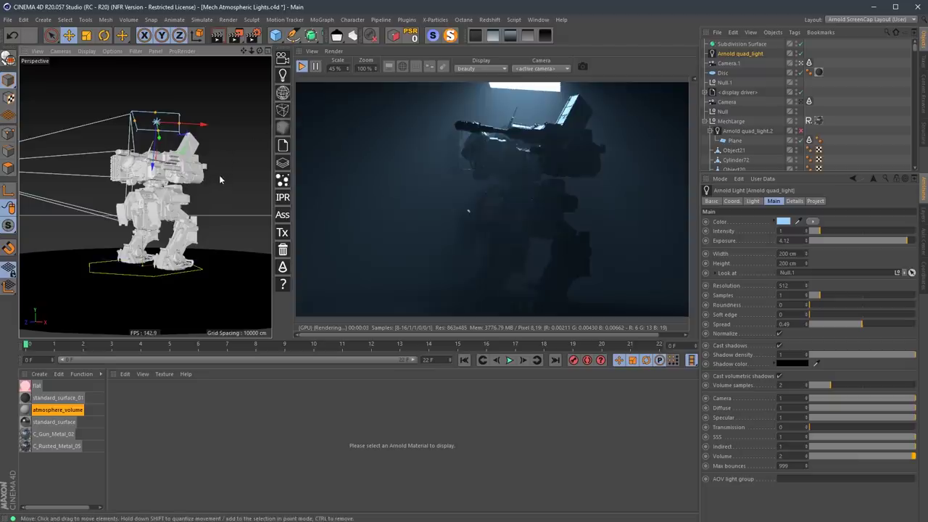
- Check the main Arnold sampling settings, move Render Settings aside, and stop the mech's interactive render
key("ctrl+b")
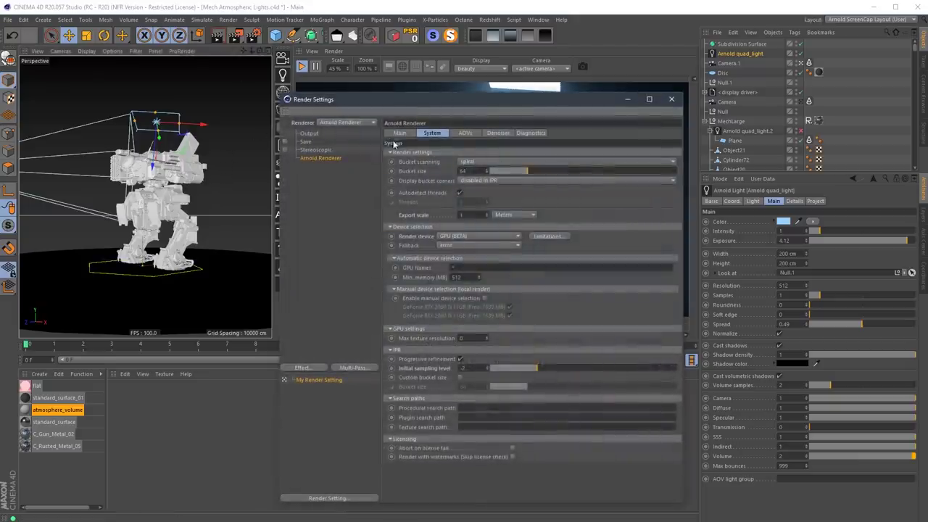
left_click(400, 133)
left_click_drag(496, 101, 608, 95)
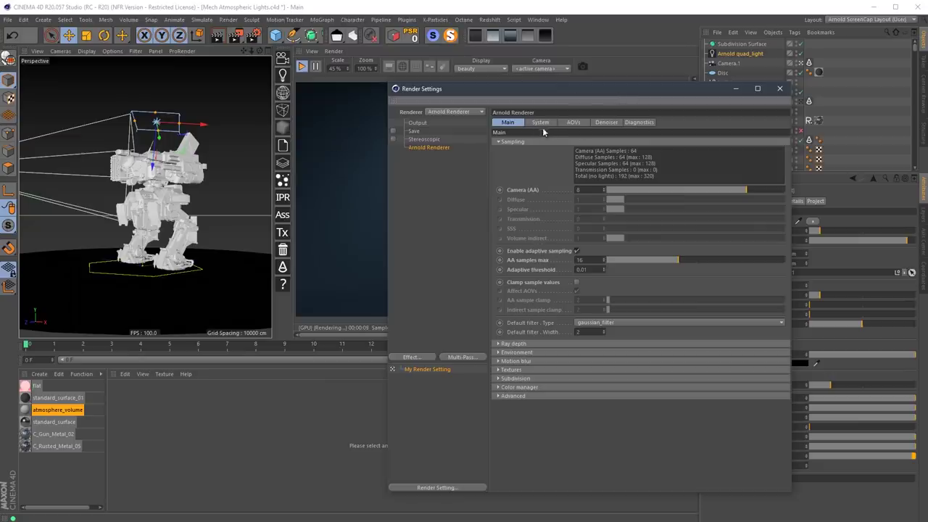
left_click_drag(563, 94, 767, 64)
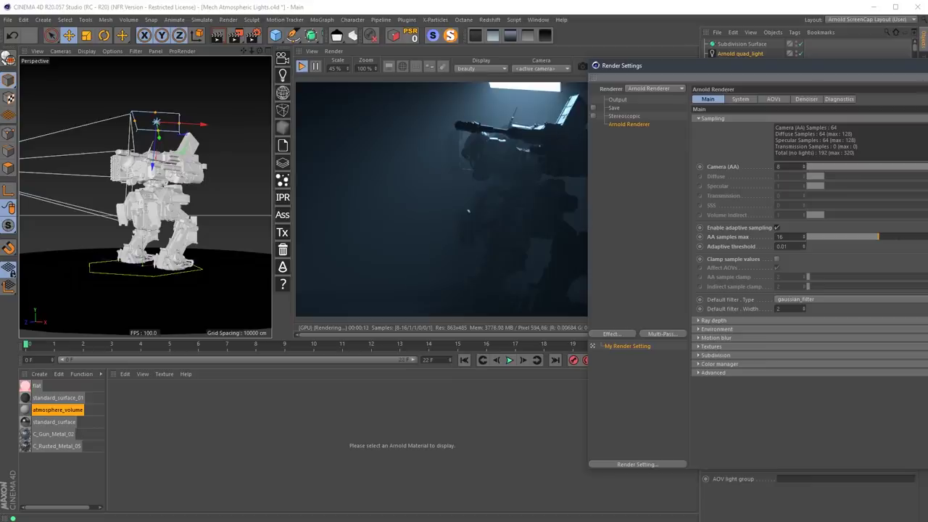
left_click(590, 233)
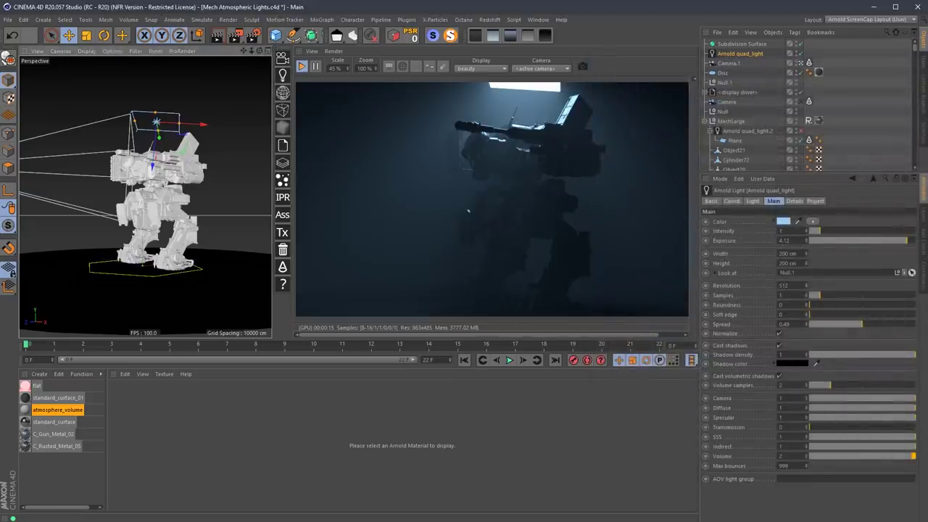
left_click(302, 66)
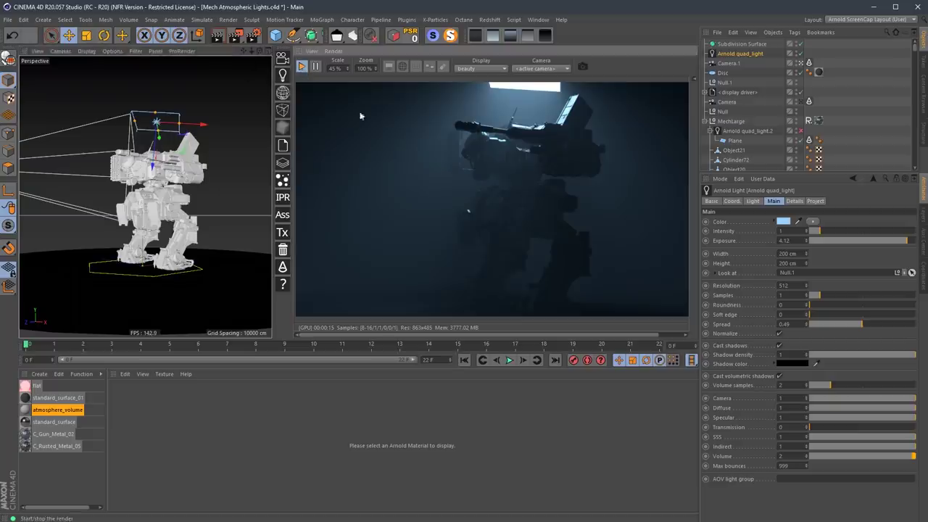
- Open Braun Arnold GPU v016.c4d, set the Arnold palette to Medium Icons and heighten the Attributes panel
left_click(545, 21)
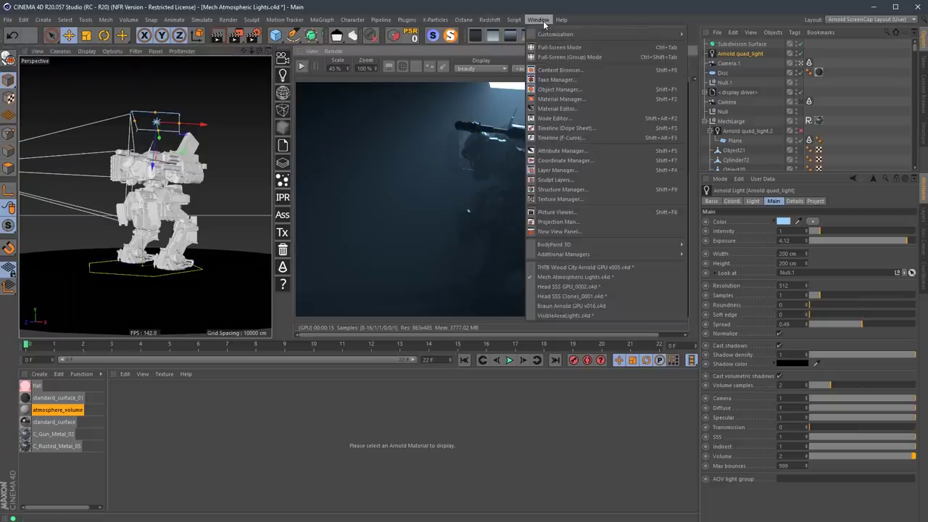
left_click(576, 305)
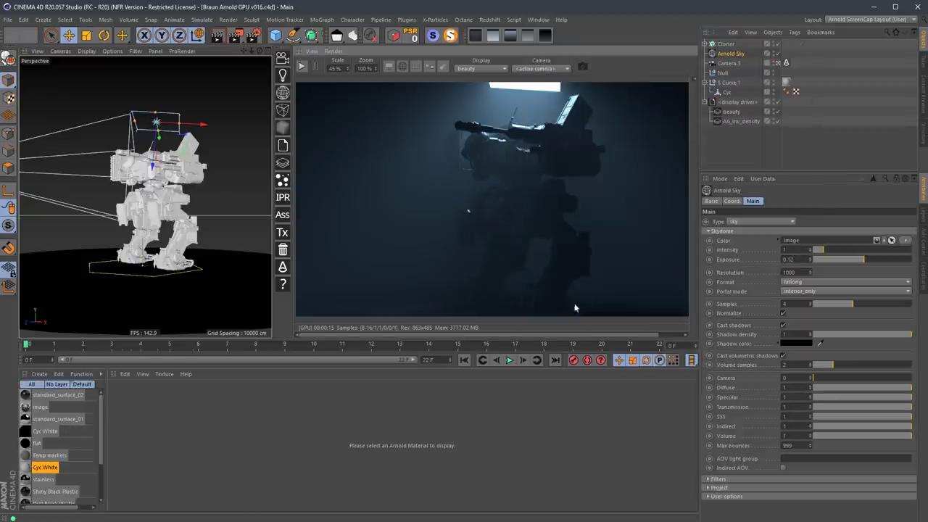
left_click(282, 52)
mouse_move(348, 86)
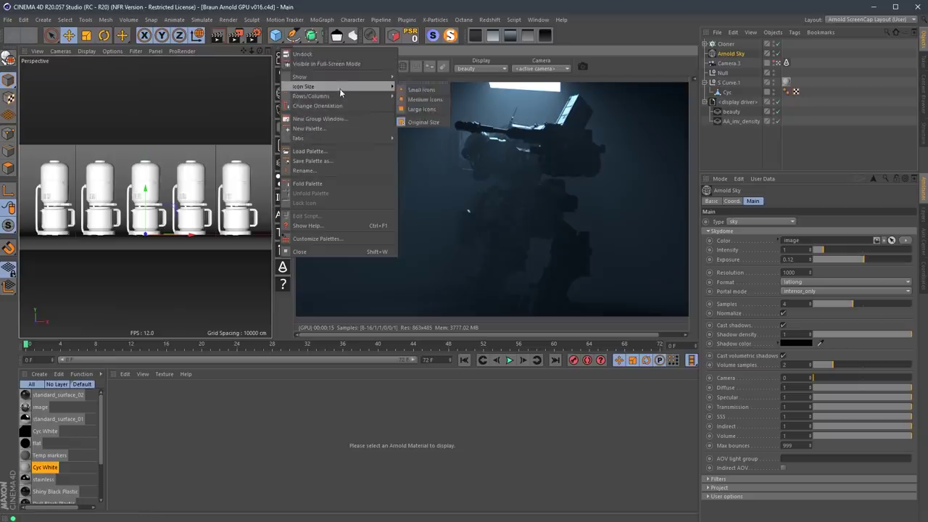
left_click(424, 102)
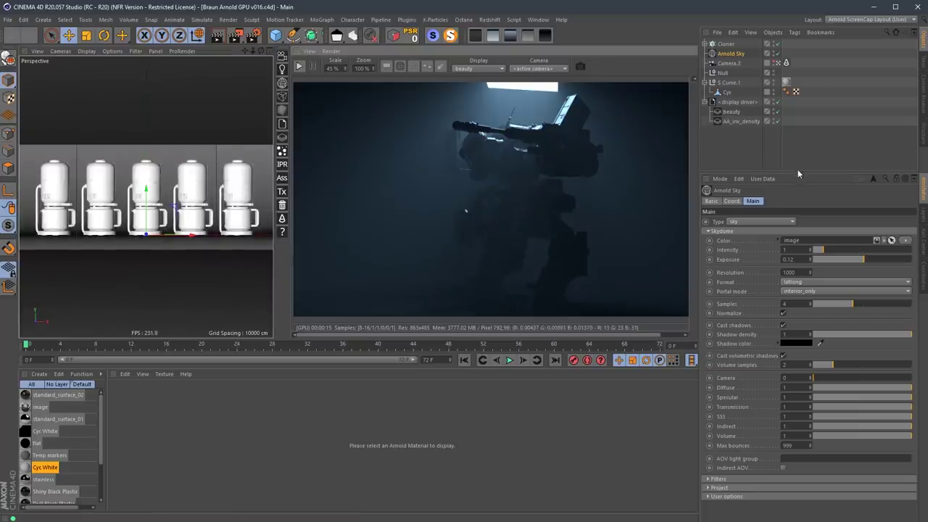
left_click_drag(792, 171, 794, 155)
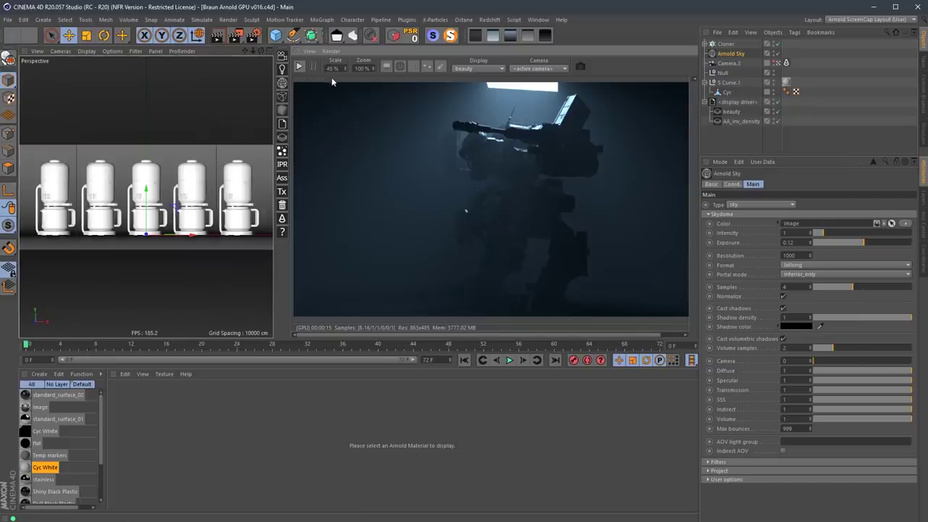
- Set the Arnold render device to CPU in Render Settings
key("ctrl+b")
left_click(484, 105)
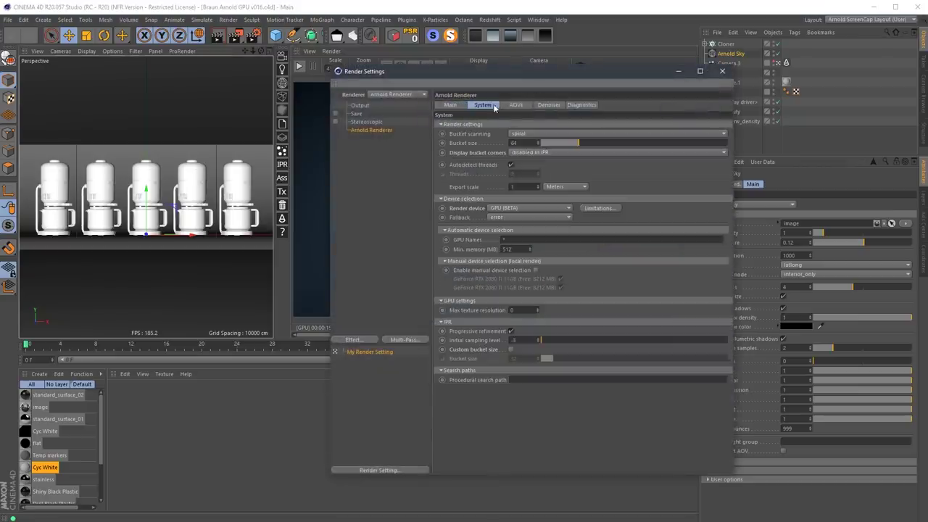
left_click(530, 208)
left_click(540, 220)
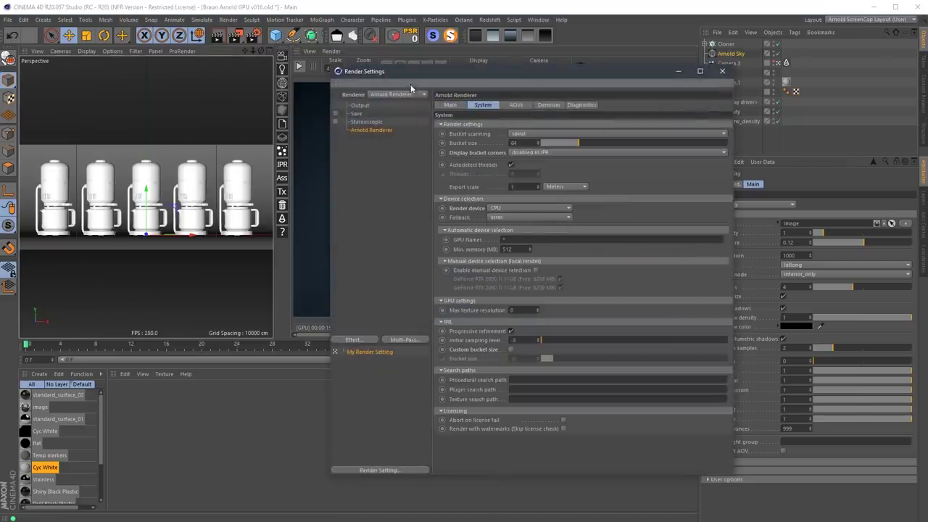
- Set Camera AA to 4, Diffuse and Specular to 2, and turn off adaptive sampling
left_click(451, 106)
left_click(606, 175)
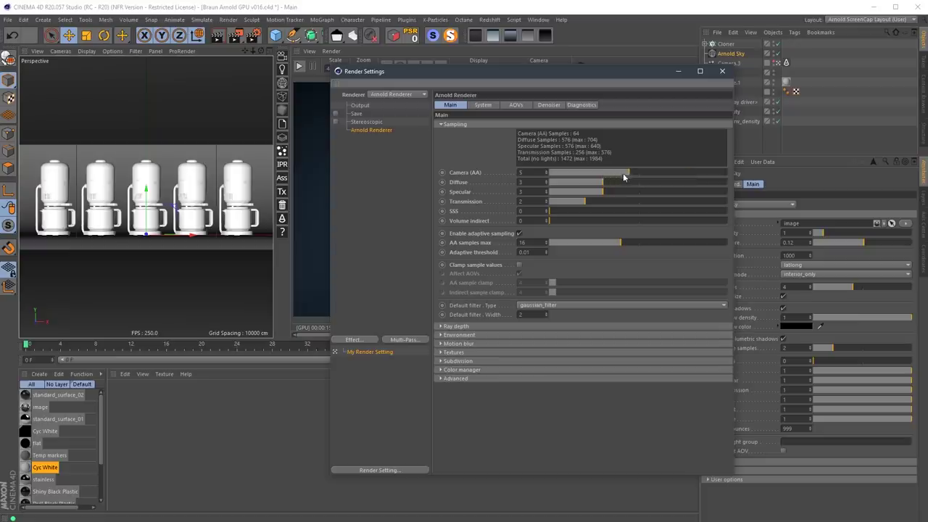
left_click_drag(628, 177, 606, 179)
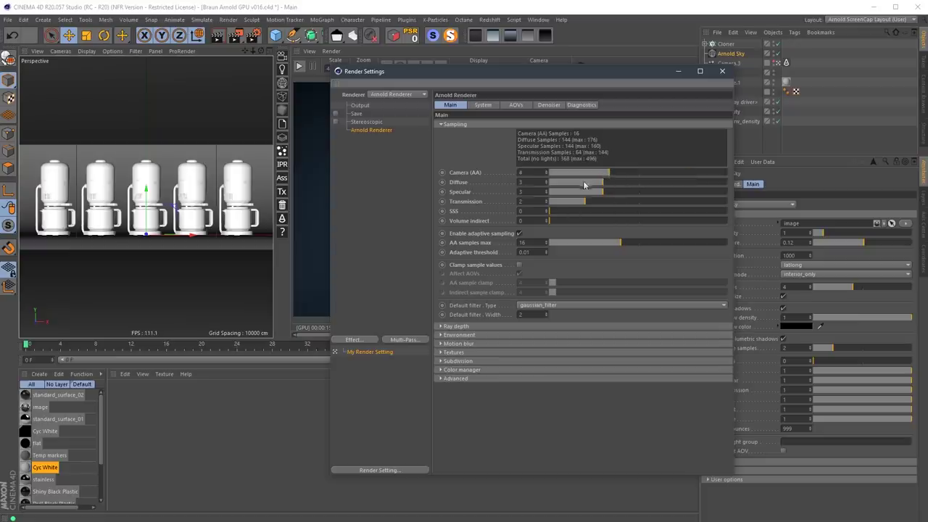
left_click(585, 182)
left_click(584, 192)
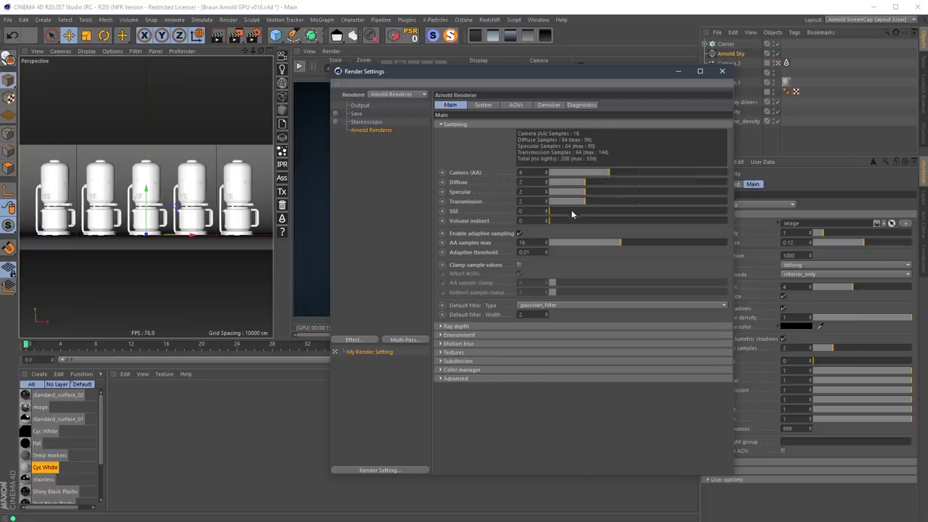
left_click(519, 234)
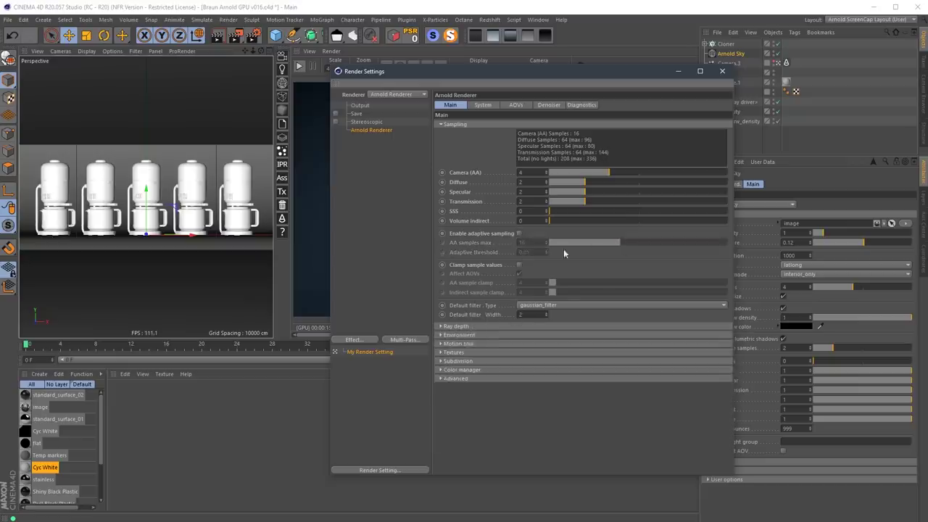
- Show bucket corners during interactive rendering and start the coffee maker render
left_click(483, 105)
left_click(638, 153)
left_click(638, 166)
left_click(723, 71)
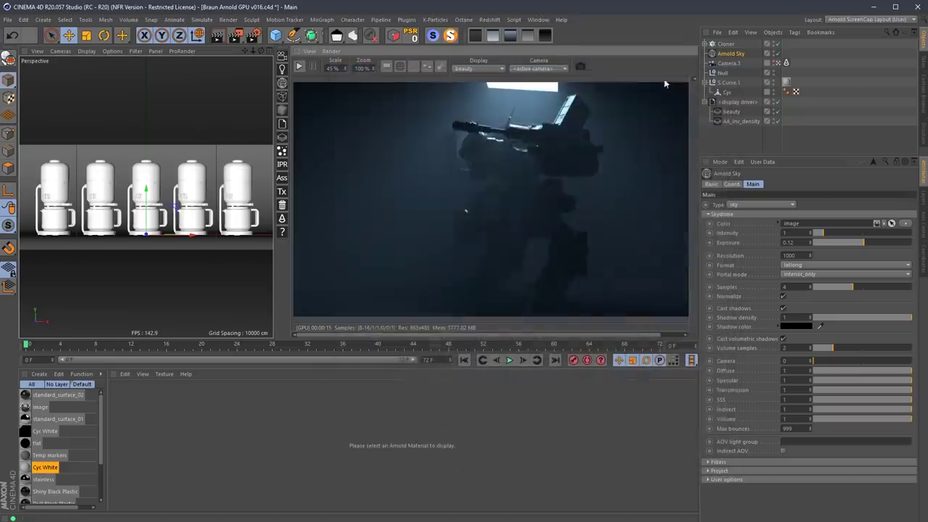
left_click(298, 66)
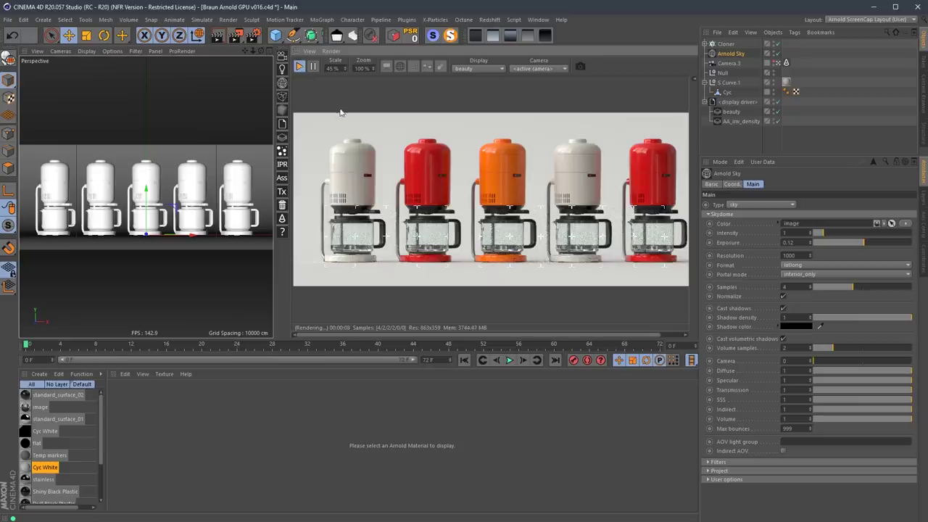
- Raise Diffuse samples from 2 to 4, then drop the render region to render all five coffee makers
key("ctrl+b")
left_click_drag(585, 102, 734, 103)
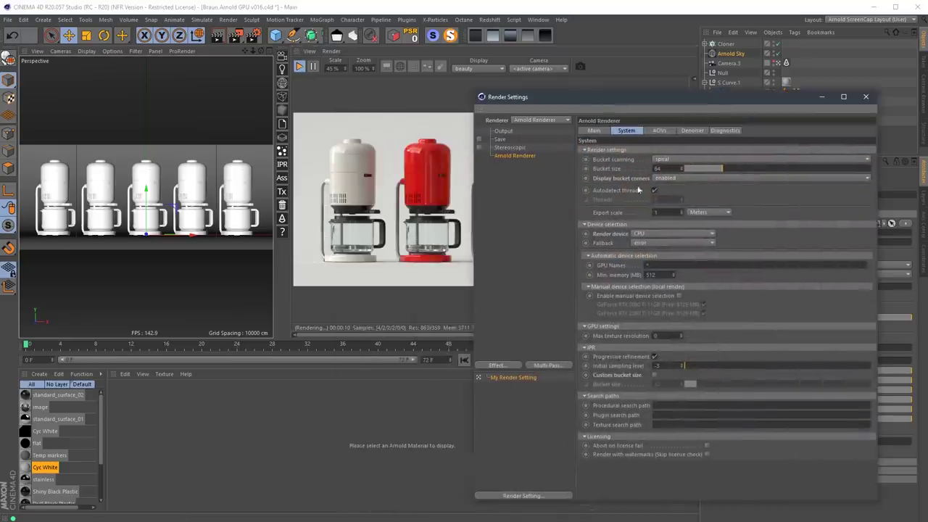
left_click(594, 131)
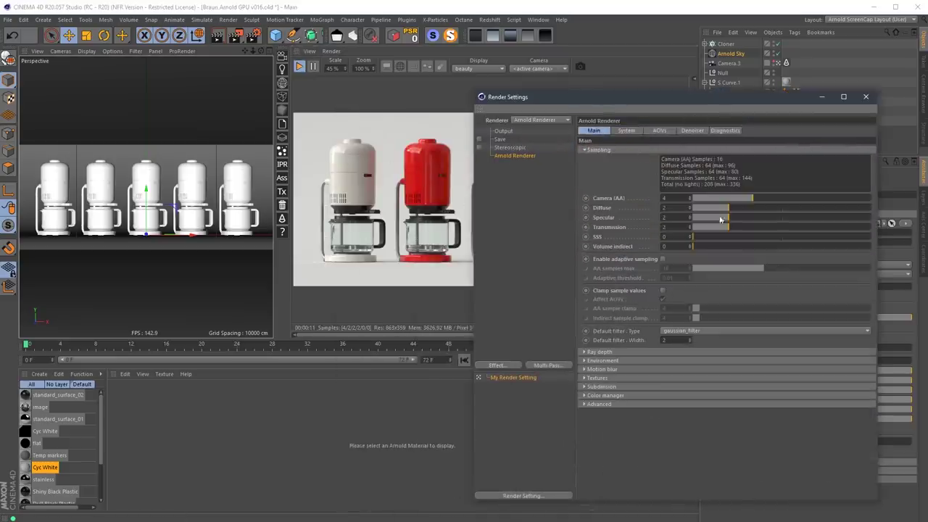
left_click(746, 207)
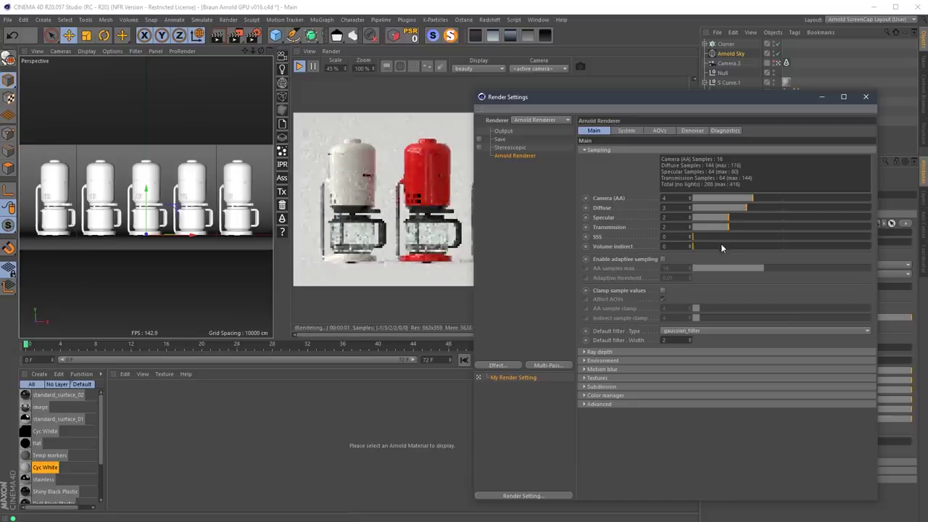
left_click_drag(328, 138, 387, 201)
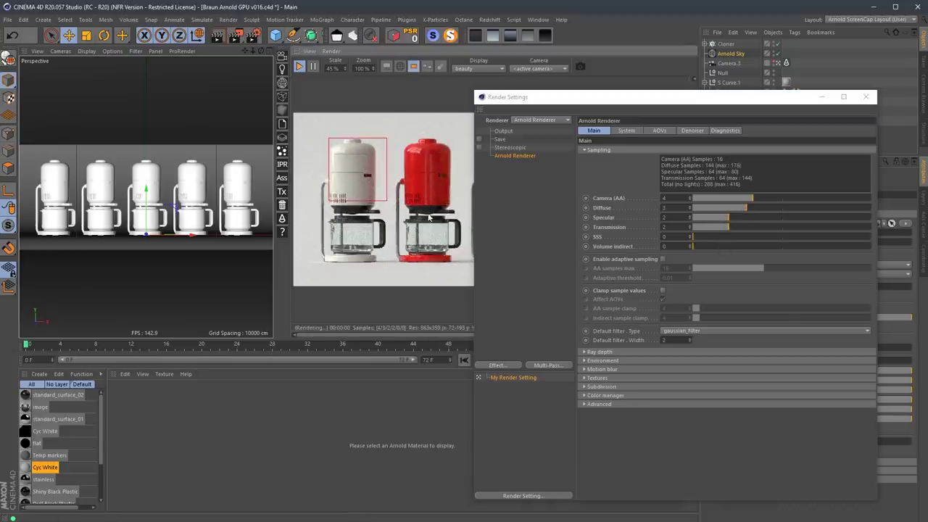
left_click(757, 207)
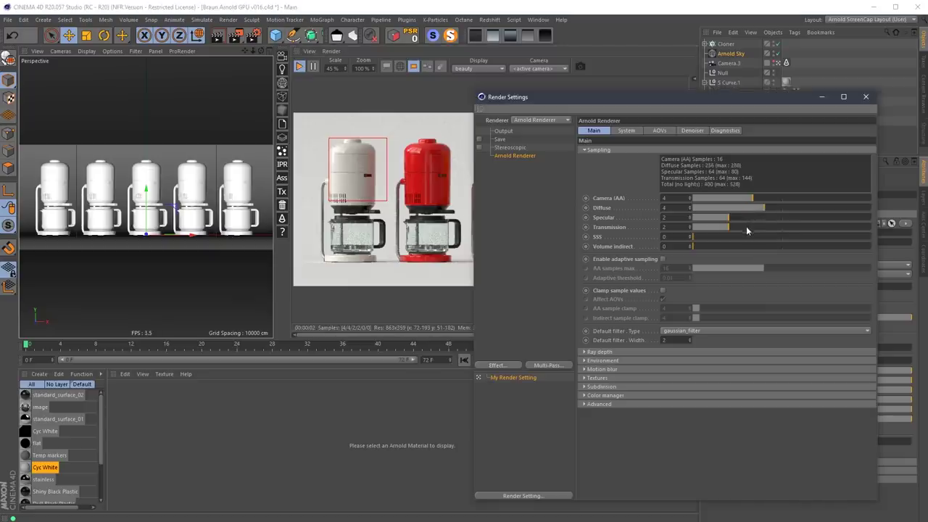
left_click(865, 97)
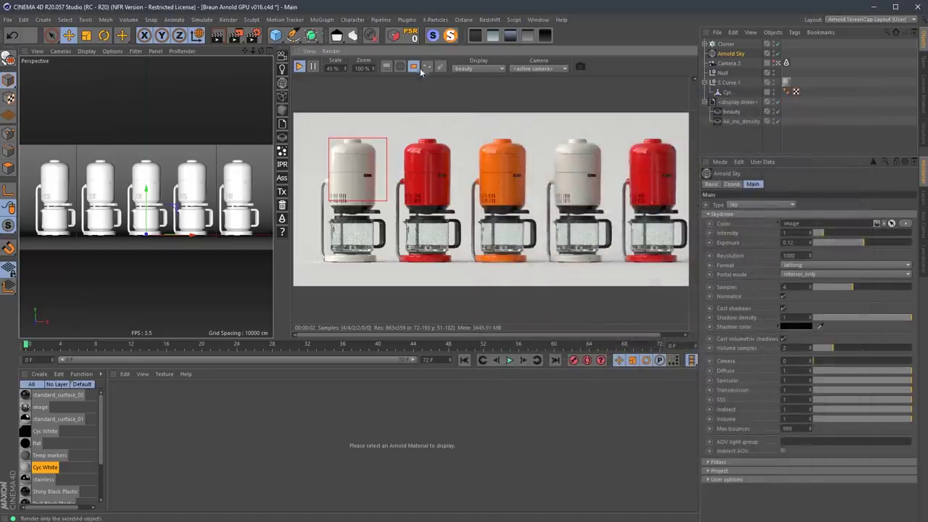
left_click(413, 66)
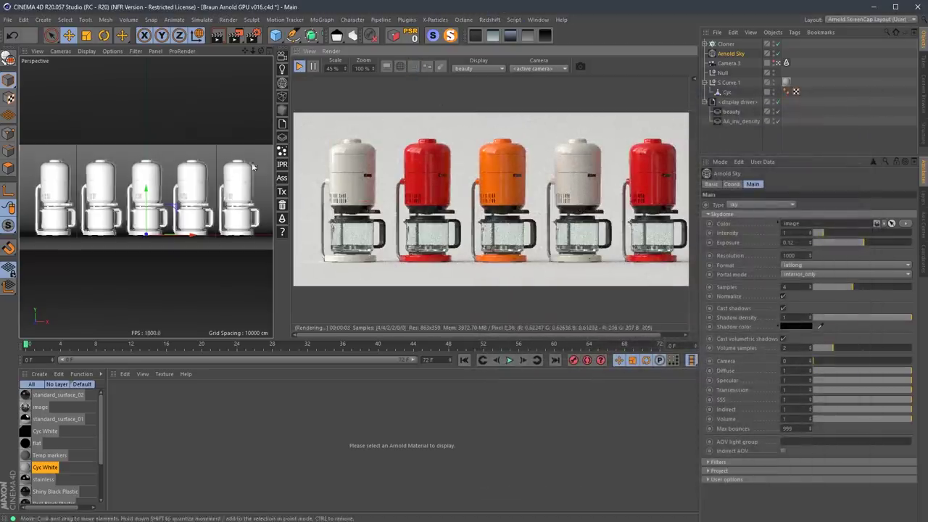
- Widen the render preview, scale it to 65%, and draw a render region around the white coffee maker
left_click_drag(274, 168, 222, 171)
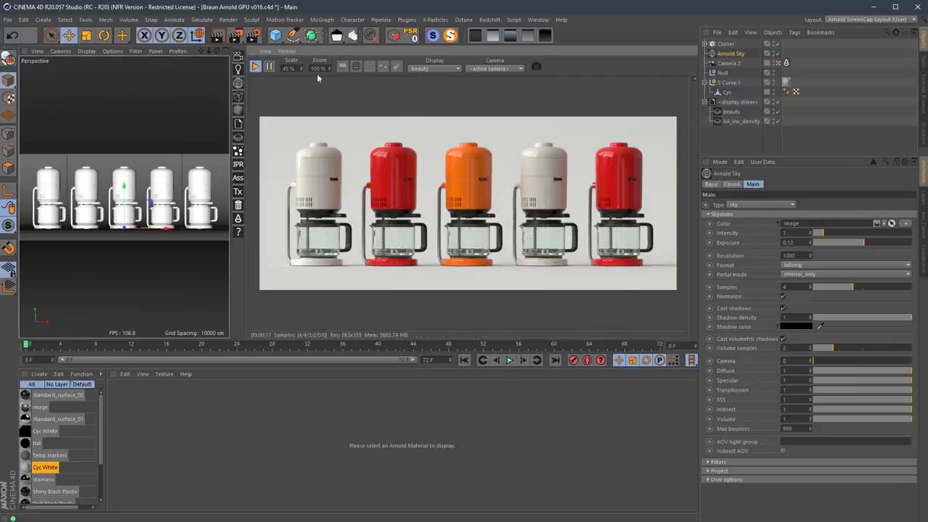
left_click(289, 69)
type("65")
key("Return")
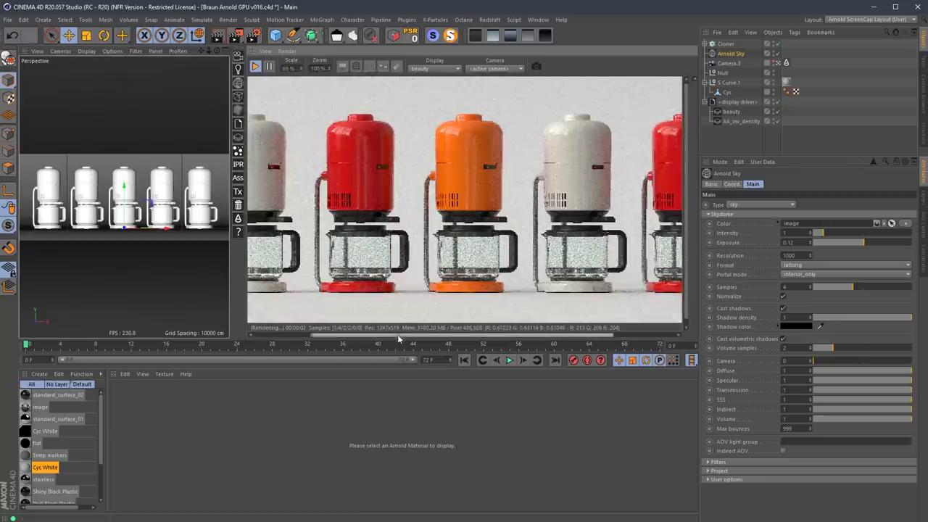
left_click_drag(278, 109, 387, 295)
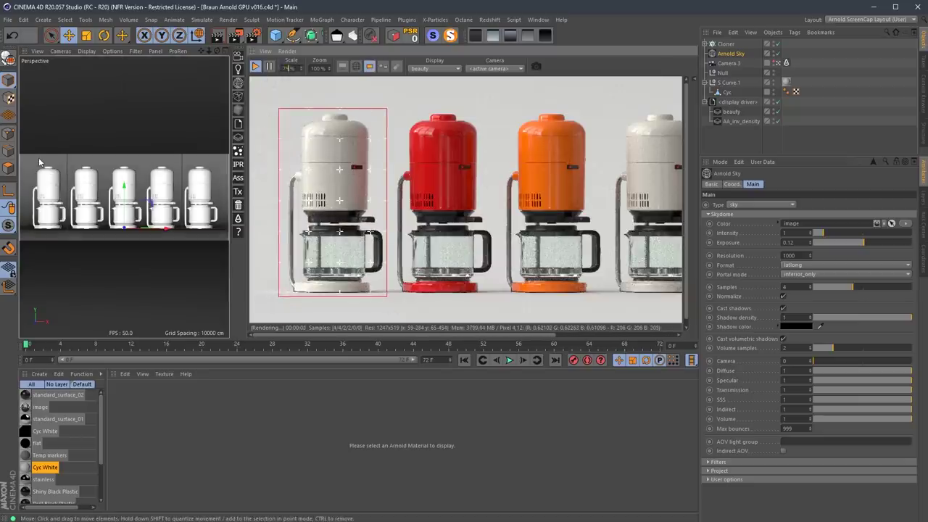
left_click_drag(440, 333, 409, 337)
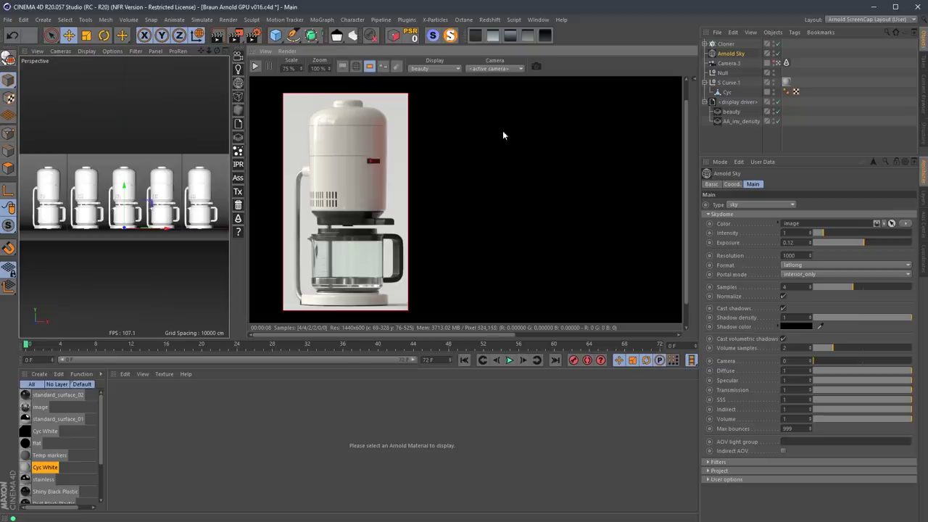
- Switch the Arnold render device to GPU (BETA) in Render Settings
key("ctrl+b")
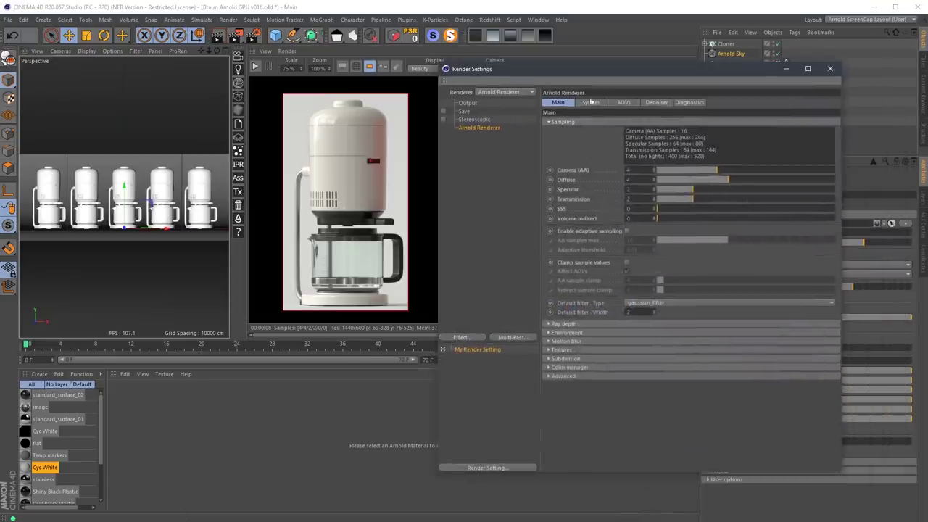
left_click(590, 103)
left_click(622, 207)
left_click(614, 227)
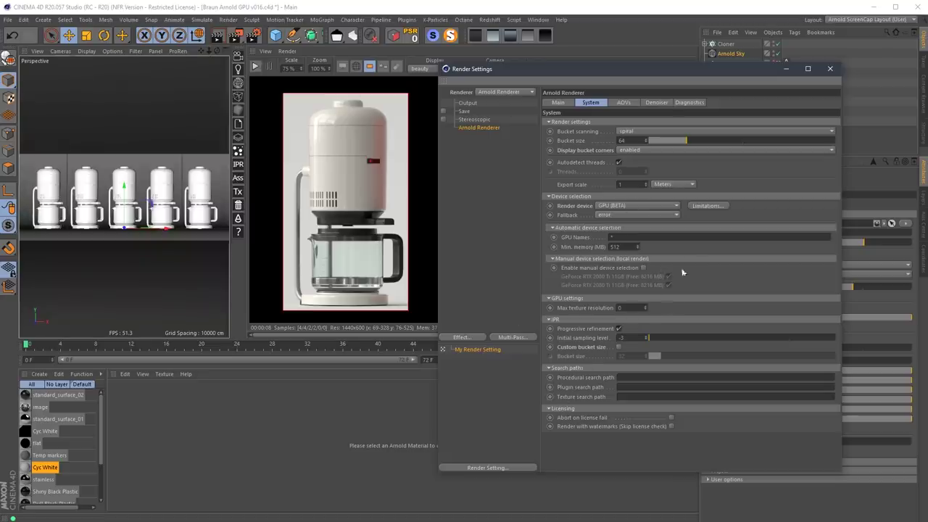
- Re-enable adaptive sampling with Camera (AA) 8 and start the GPU region render
left_click(558, 103)
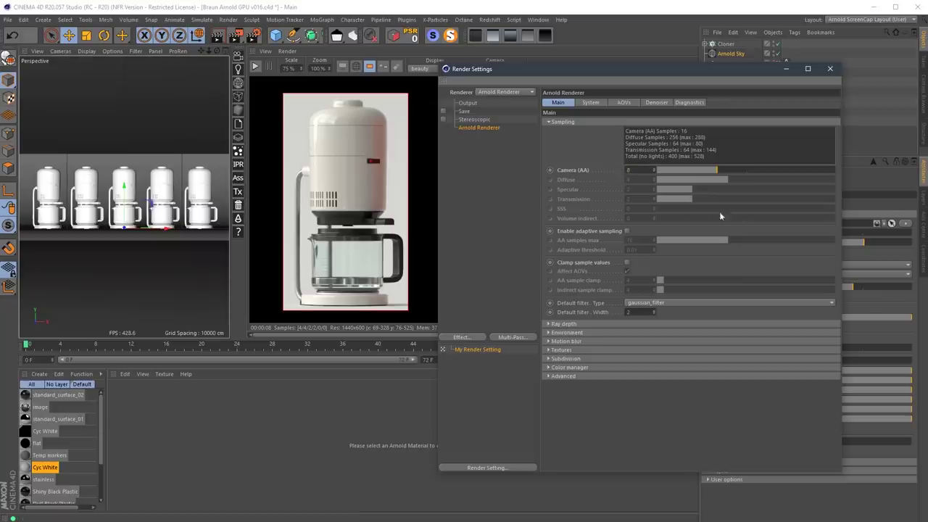
left_click(628, 231)
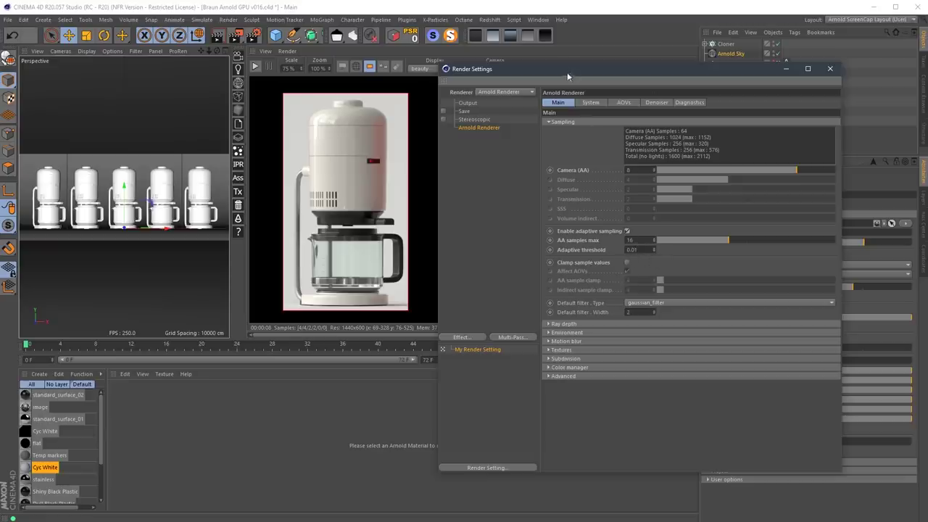
left_click_drag(568, 77, 644, 83)
left_click(255, 66)
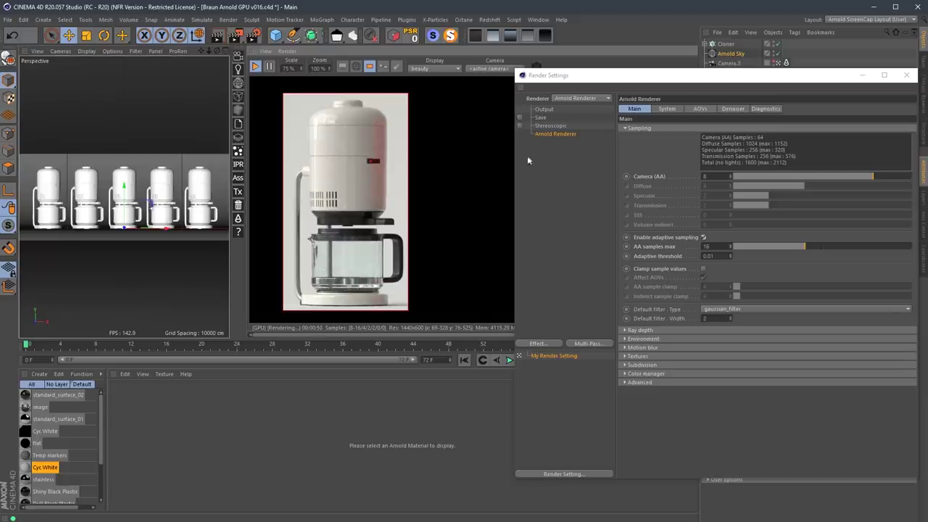
left_click_drag(710, 77, 604, 328)
left_click(727, 45)
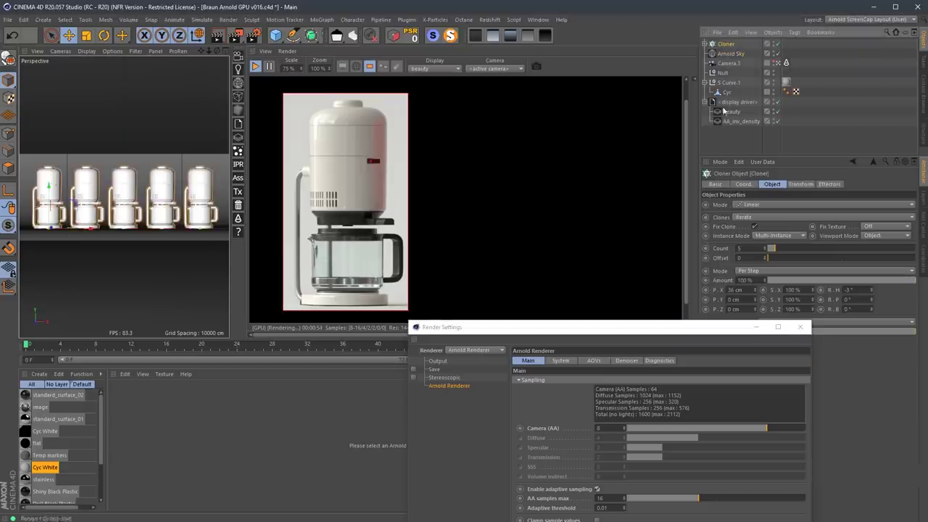
left_click_drag(648, 327, 702, 80)
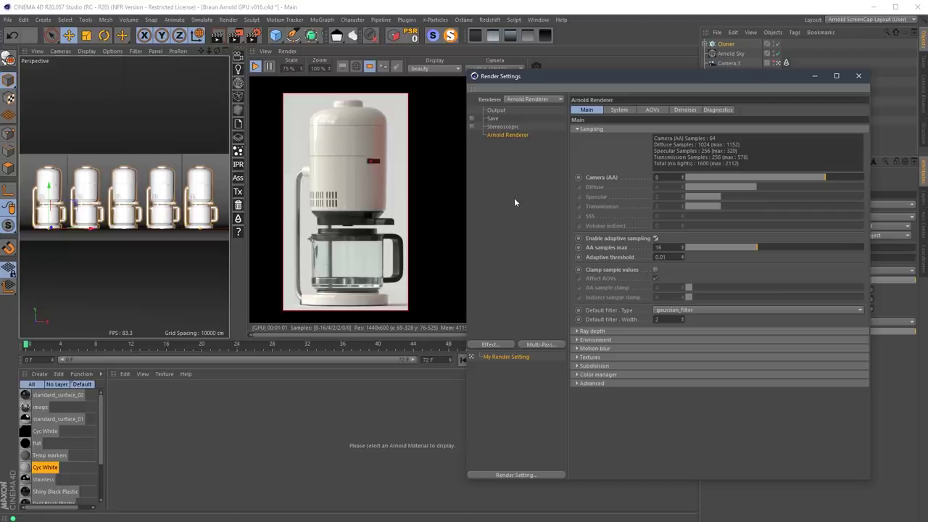
- Set the preview scale to 100% and limit rendering to a region over the coffee maker's top
mouse_move(376, 199)
left_click(265, 85)
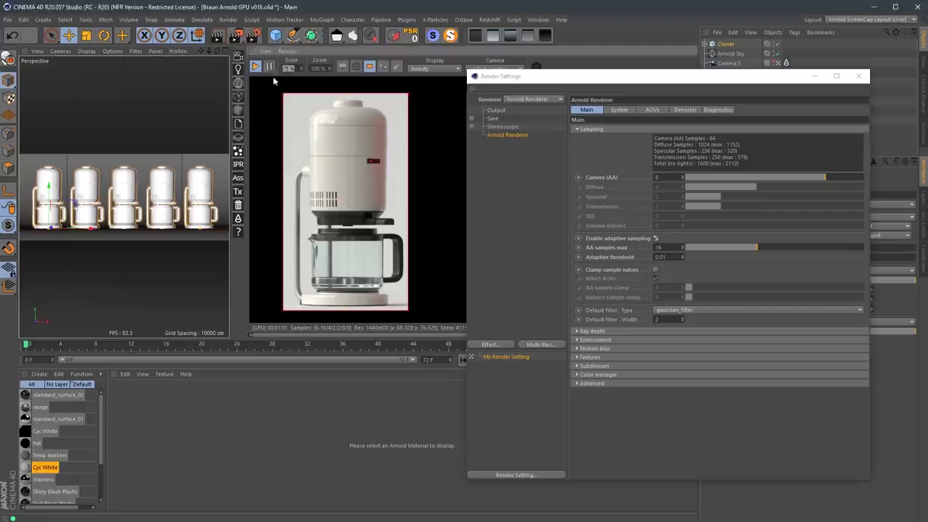
key("BackSpace")
type("100")
key("Return")
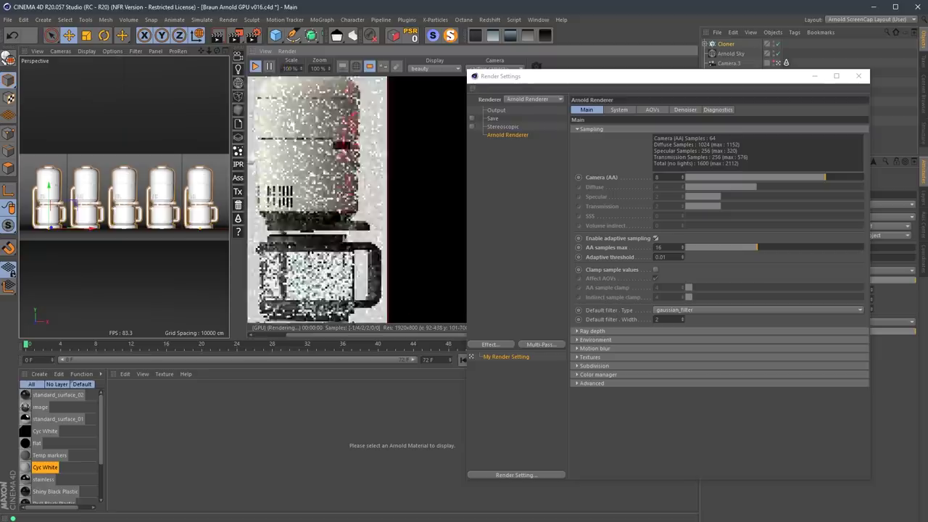
left_click_drag(265, 91, 377, 232)
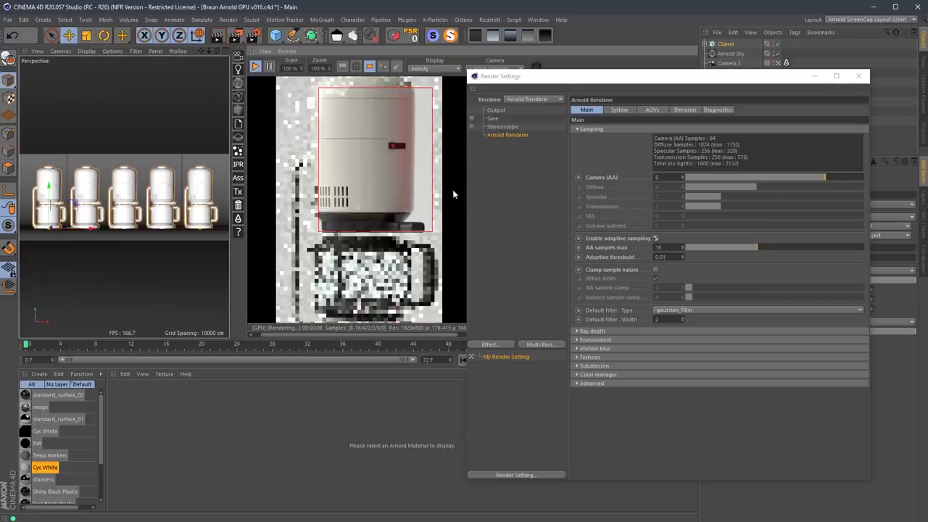
- Zoom the preview to 163%, pan around the render region, and move Render Settings aside
mouse_move(415, 198)
left_click_drag(329, 69, 338, 44)
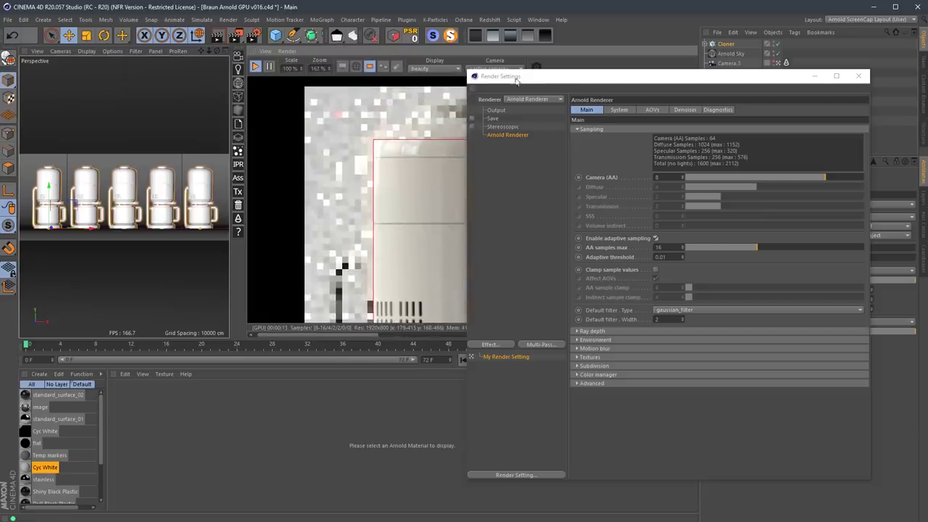
left_click_drag(544, 76, 736, 105)
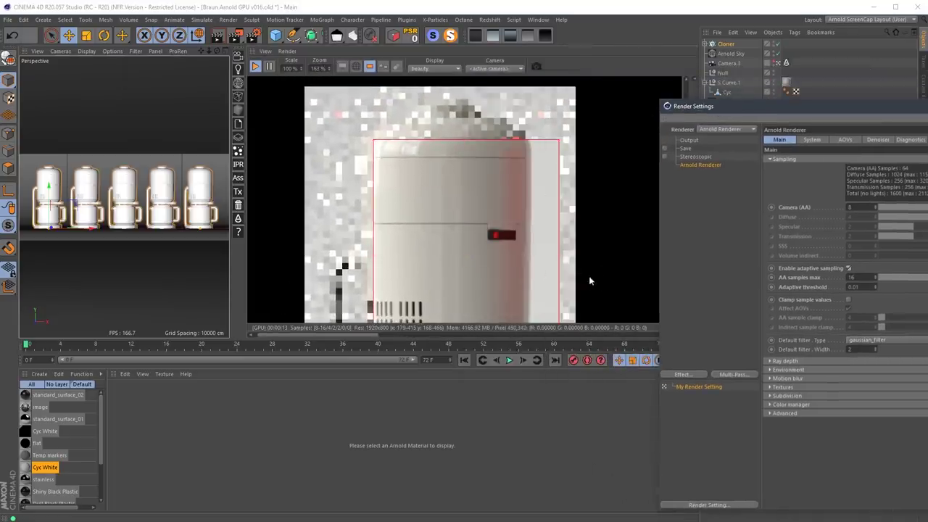
middle_click_drag(586, 282, 542, 232)
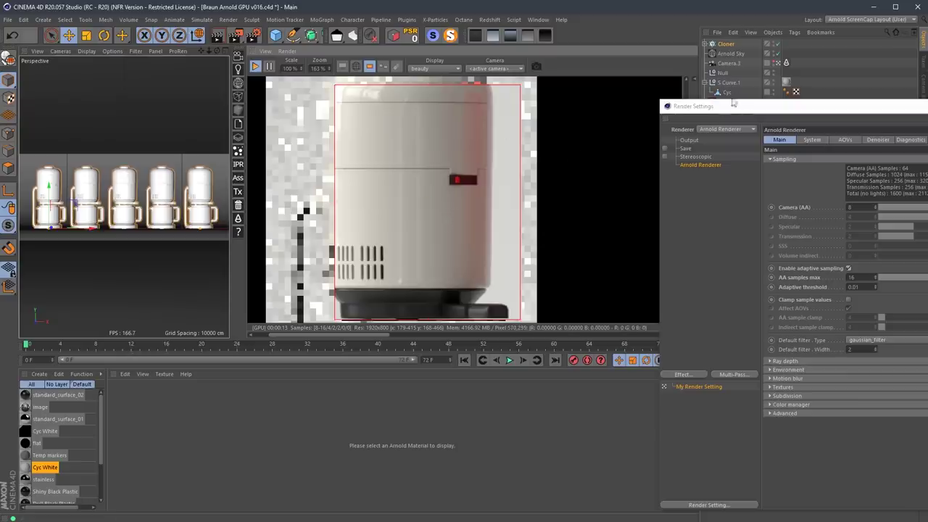
left_click(709, 108)
left_click_drag(715, 111, 638, 86)
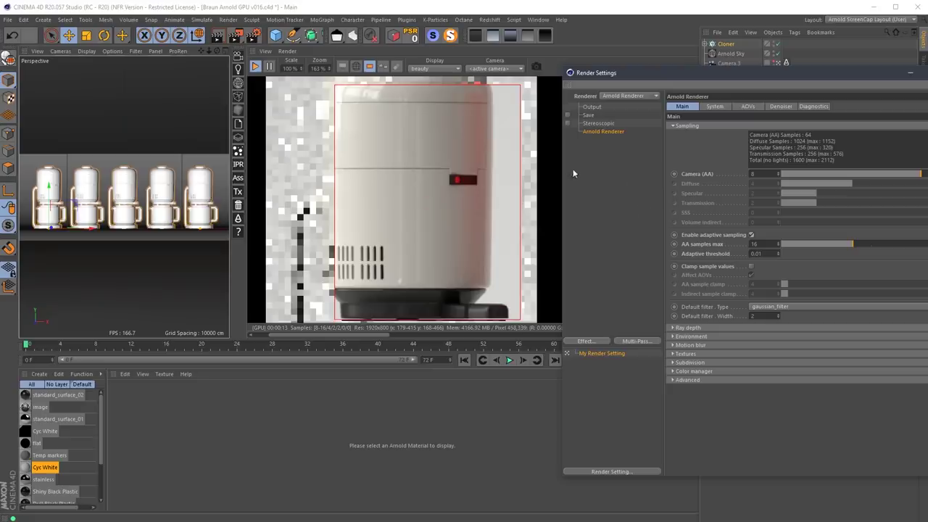
left_click_drag(535, 279, 510, 167)
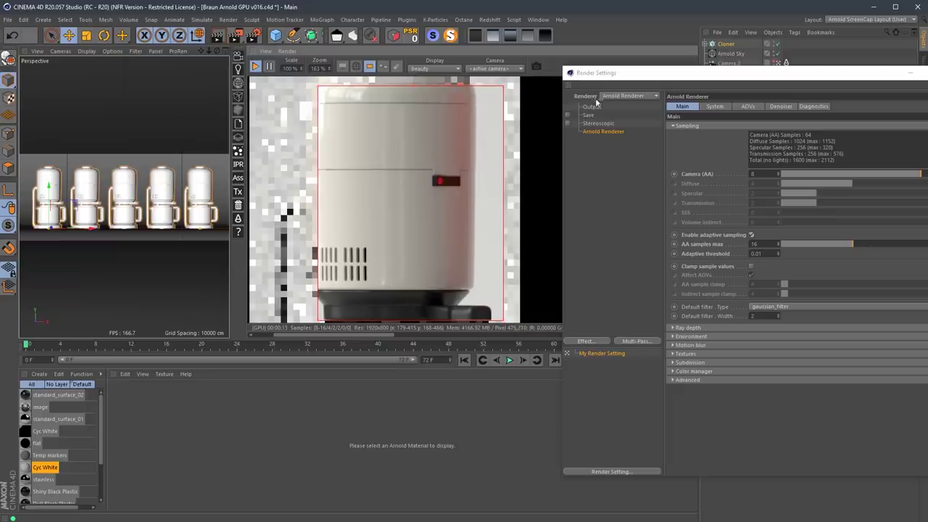
left_click_drag(621, 74, 597, 66)
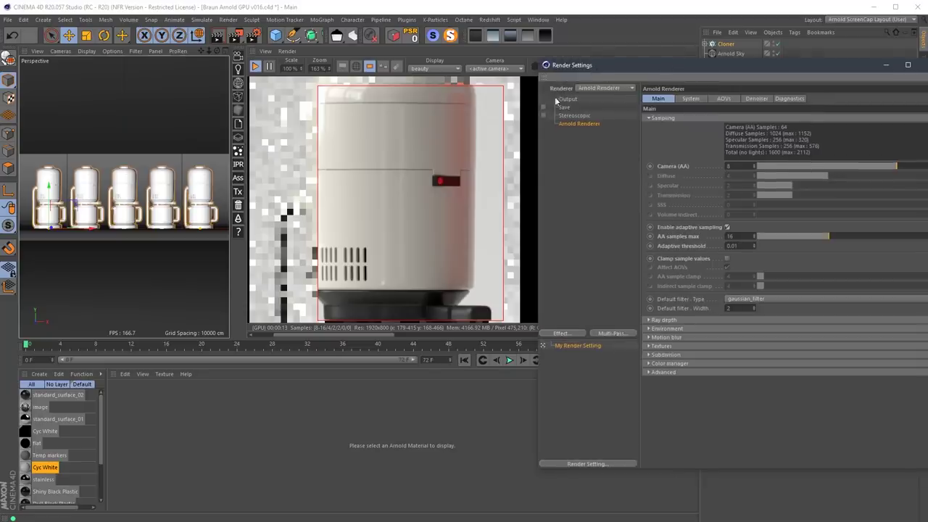
- Render the full frame to the Picture Viewer and enlarge the viewer window to fill the screen
key("shift+r")
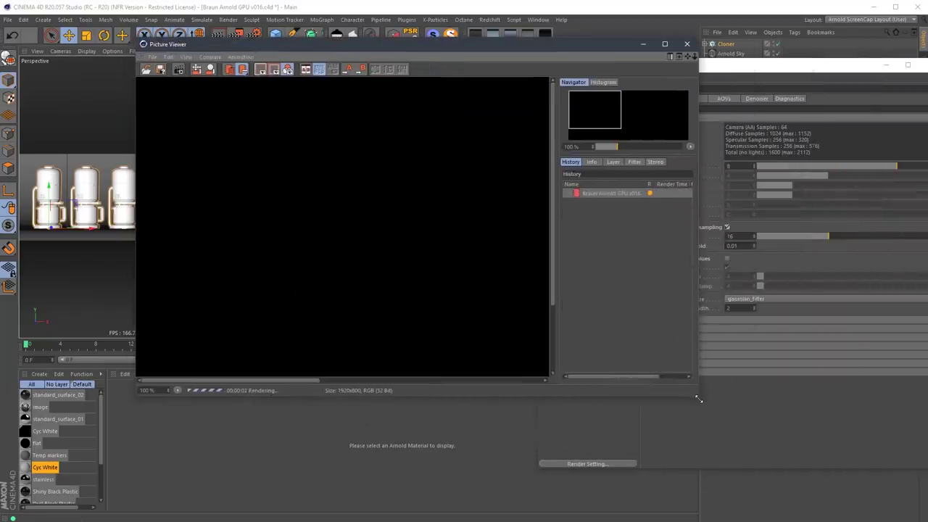
left_click_drag(698, 398, 927, 496)
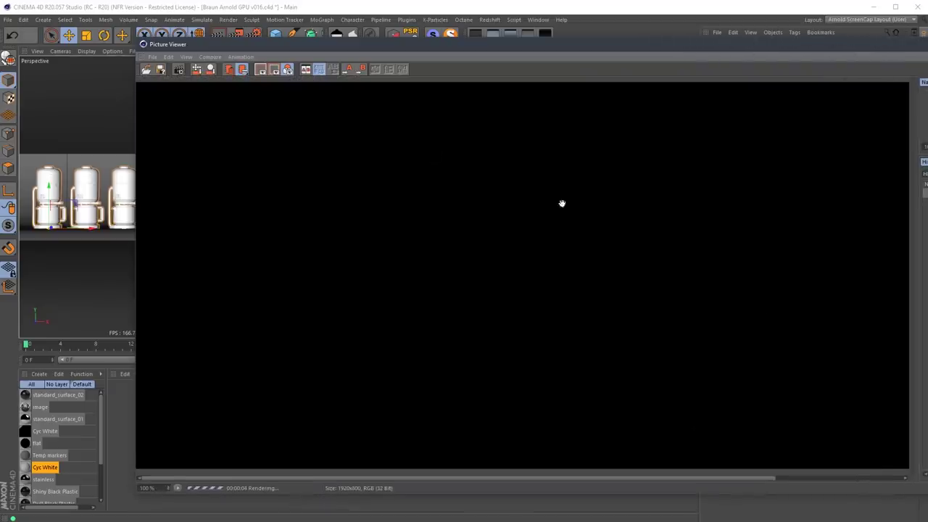
left_click_drag(256, 46, 165, 43)
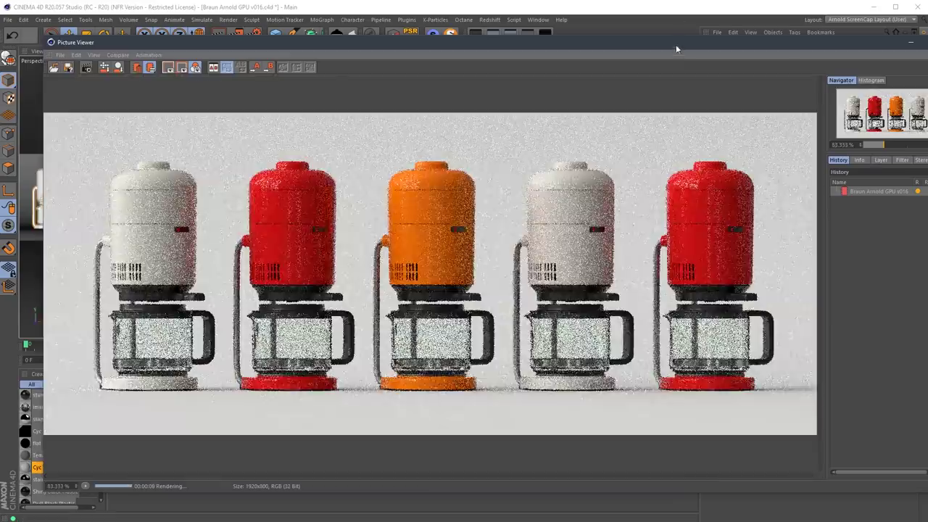
left_click_drag(675, 45, 662, 38)
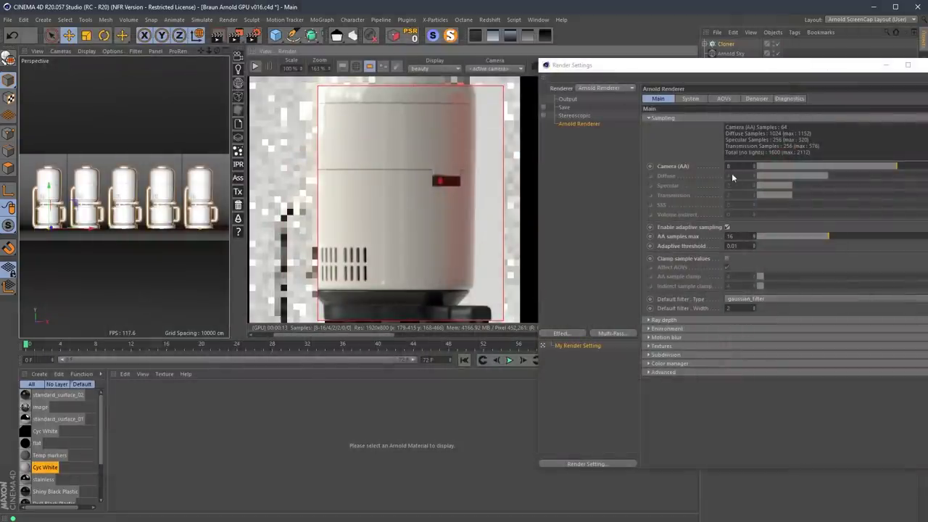
- Lower Camera (AA) to 4, disable adaptive sampling, and start a new Picture Viewer render
left_click(699, 100)
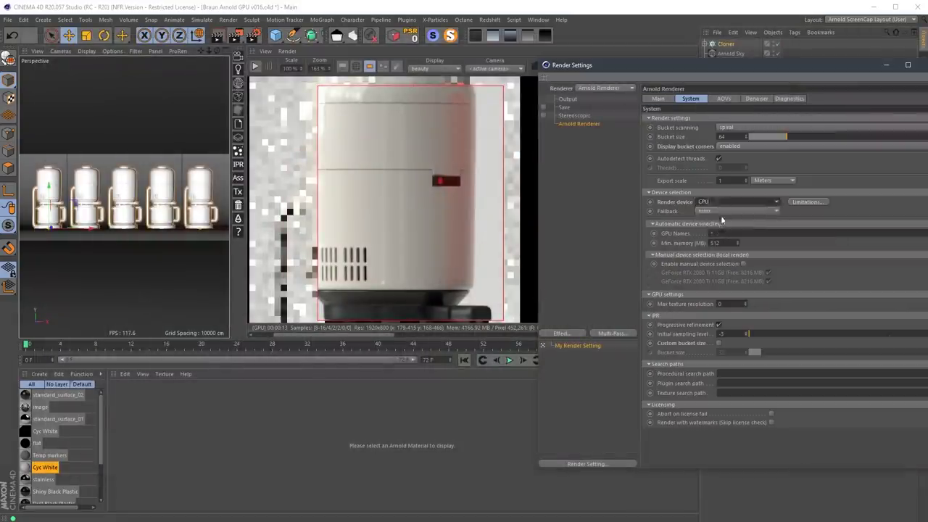
left_click(658, 98)
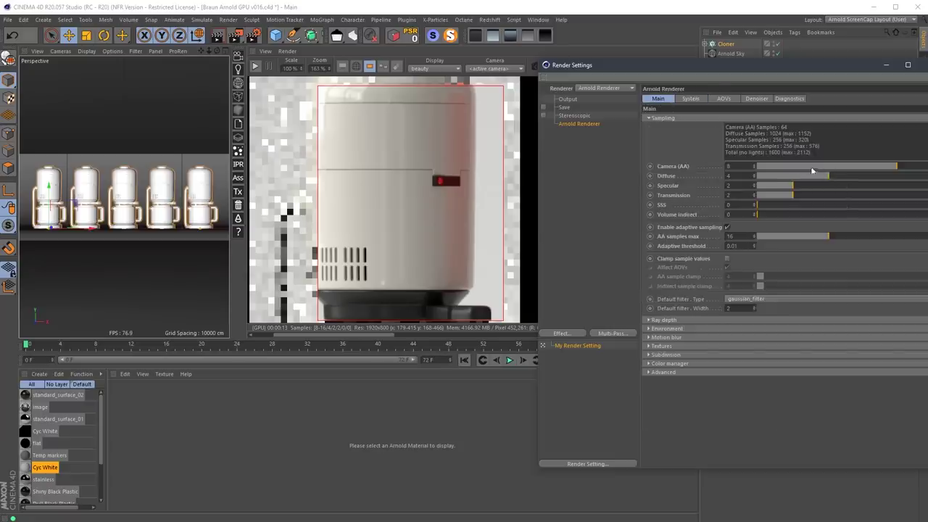
left_click(815, 167)
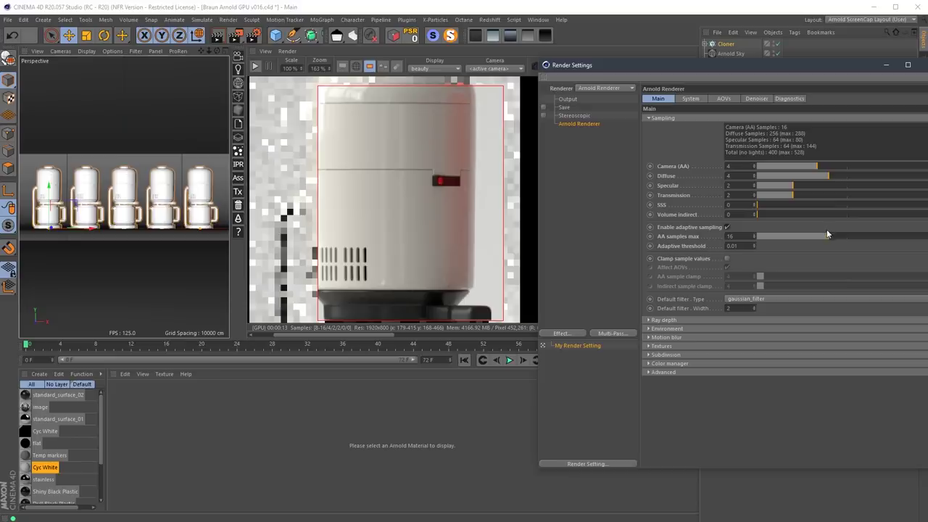
left_click(727, 228)
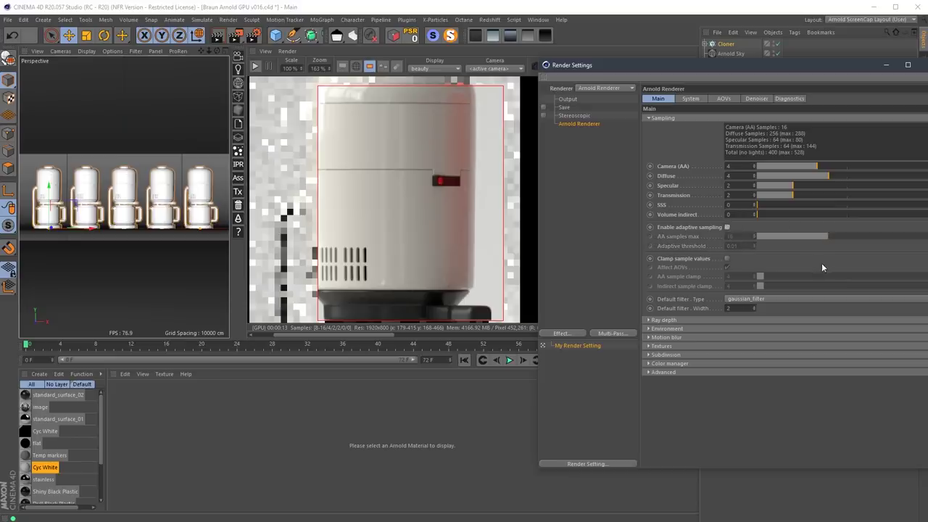
key("shift+r")
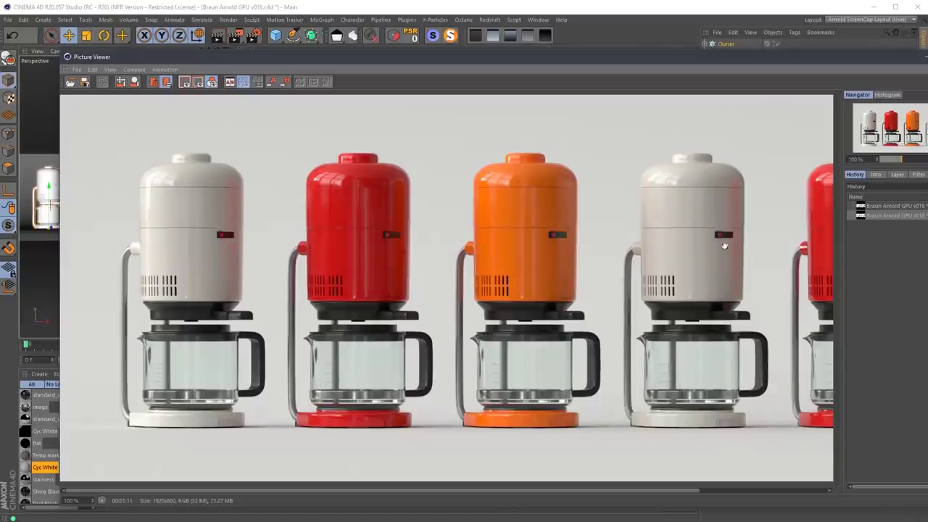
- Flip between the 1:11 and 1:54 renders, then zoom to 400% on the white coffee maker
left_click(896, 217)
left_click(903, 207)
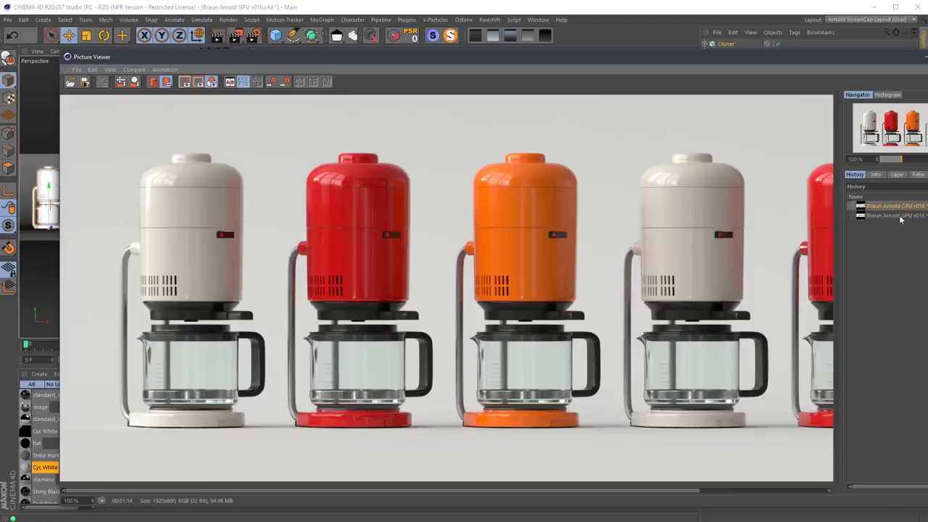
left_click(899, 216)
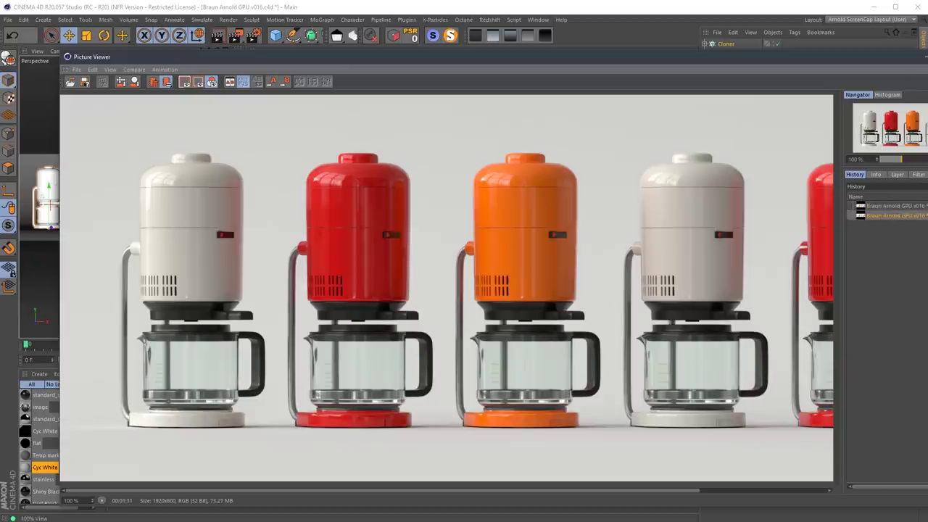
scroll(721, 248, "up", 1)
left_click_drag(283, 186, 649, 211)
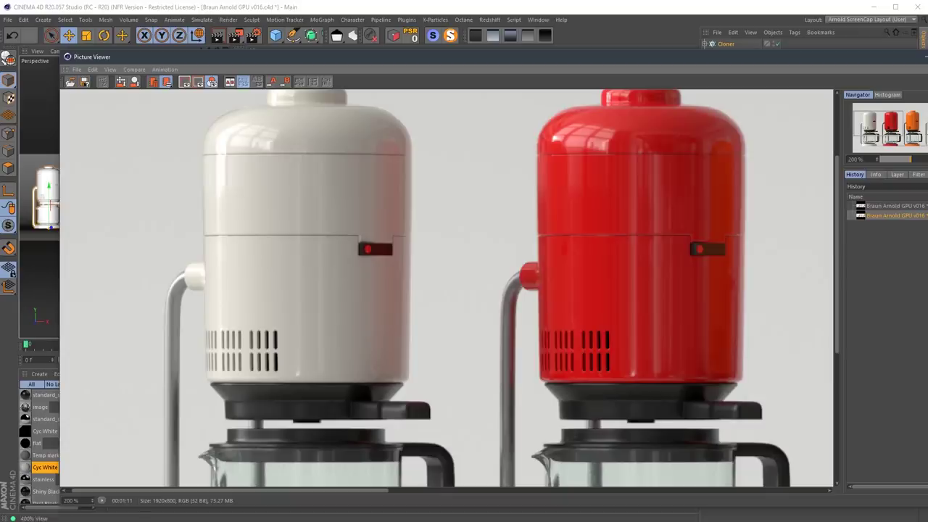
scroll(446, 288, "up", 1)
left_click_drag(366, 224, 682, 357)
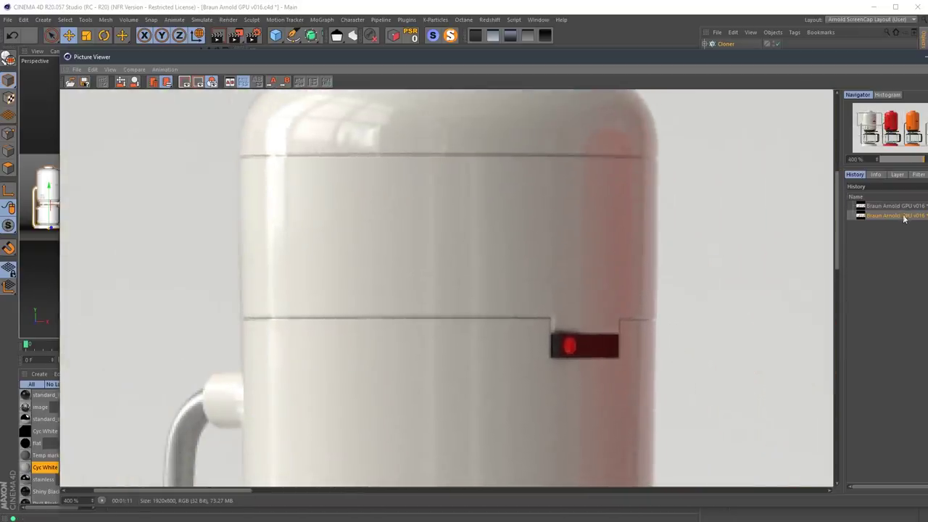
- Toggle the two renders in close-up to compare detail, settling on the 1:11 render and zooming out
left_click(904, 208)
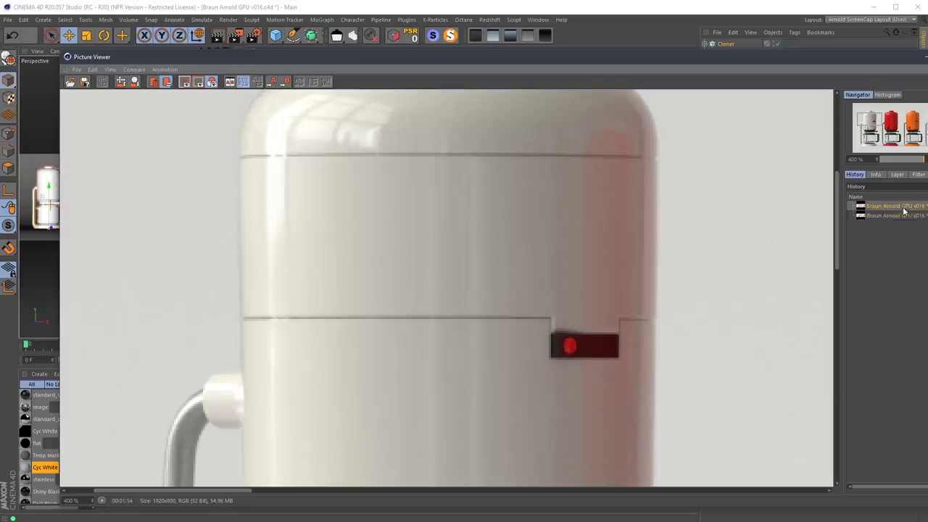
left_click(901, 217)
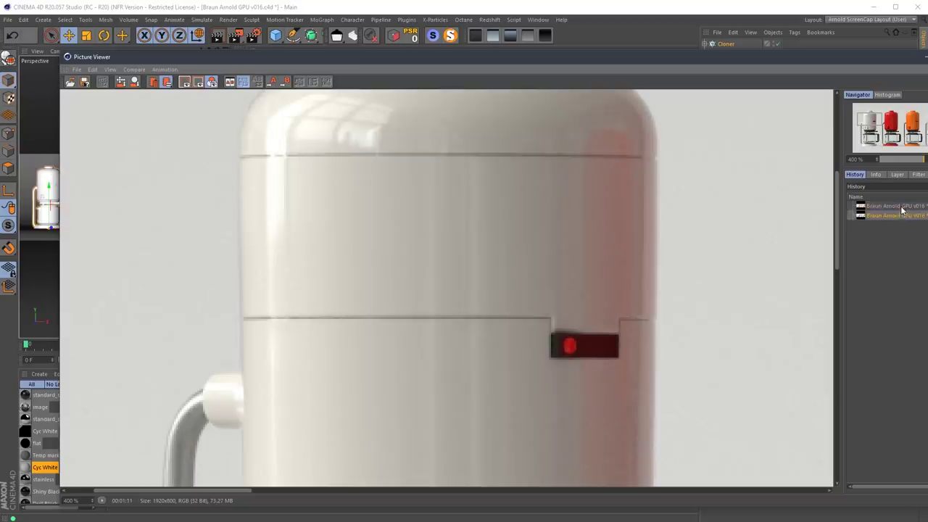
left_click(902, 208)
left_click(902, 217)
left_click(901, 207)
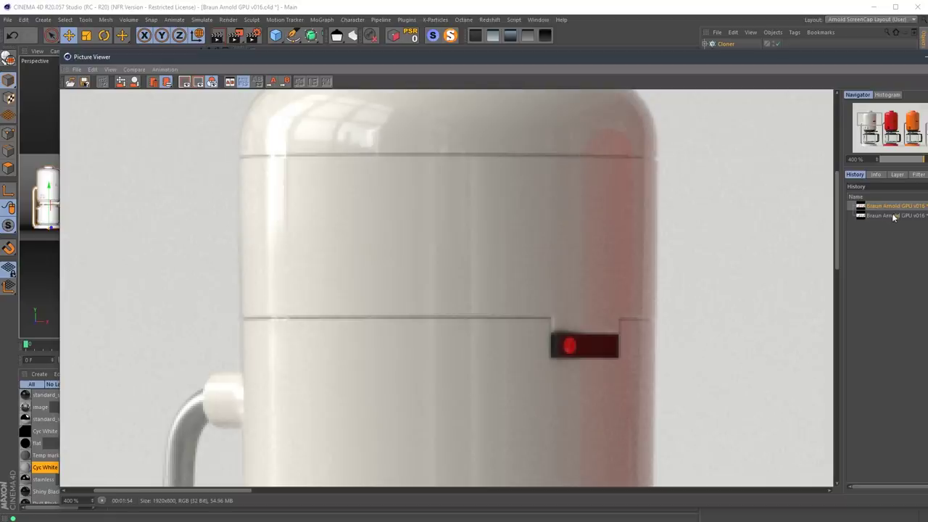
left_click(893, 217)
left_click(897, 207)
left_click(893, 216)
left_click(897, 206)
left_click(894, 216)
scroll(599, 239, "down", 5)
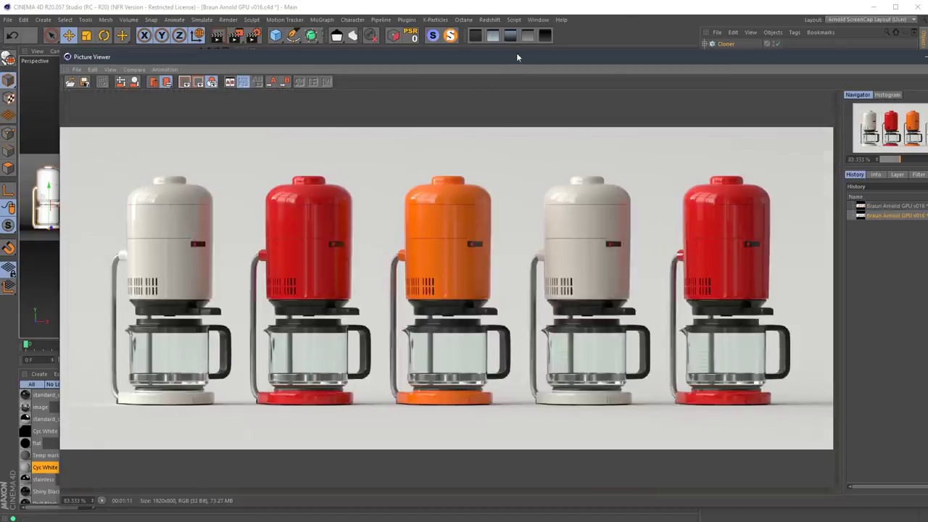
left_click_drag(515, 56, 477, 43)
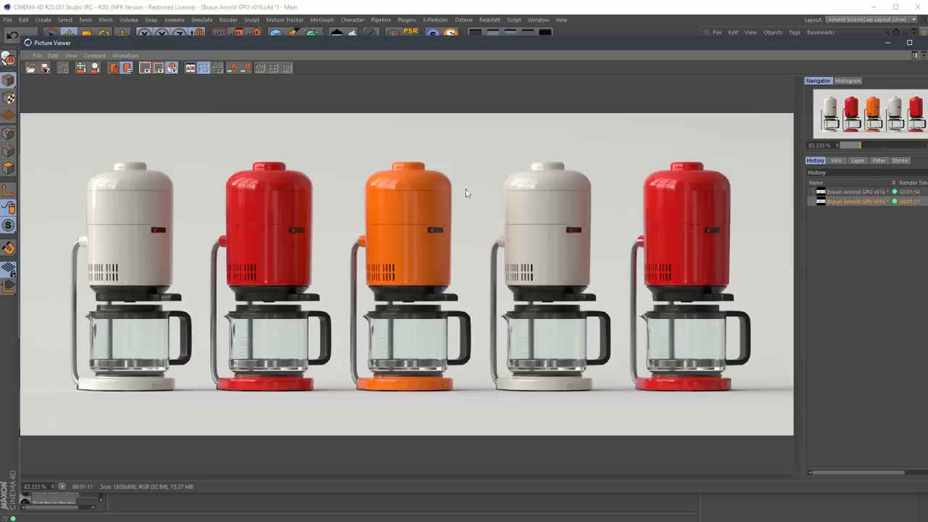
left_click_drag(411, 47, 436, 70)
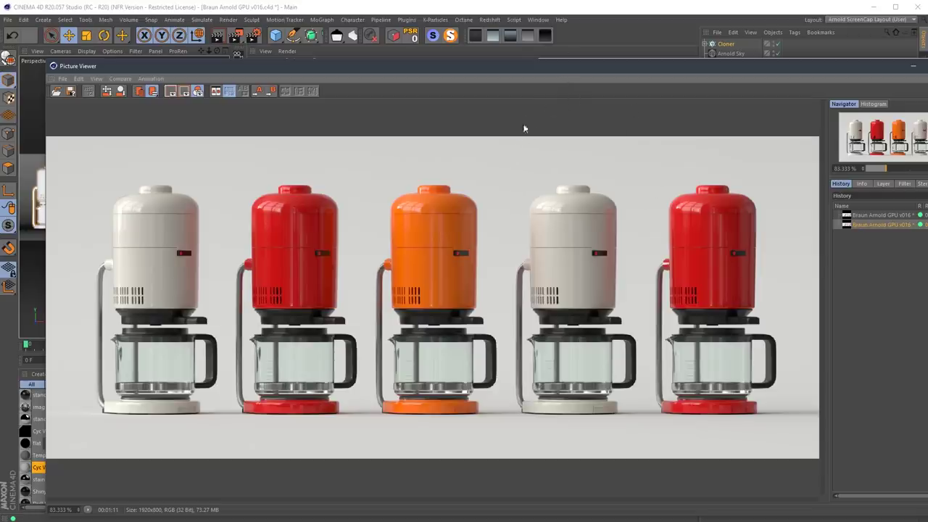
left_click_drag(594, 69, 576, 58)
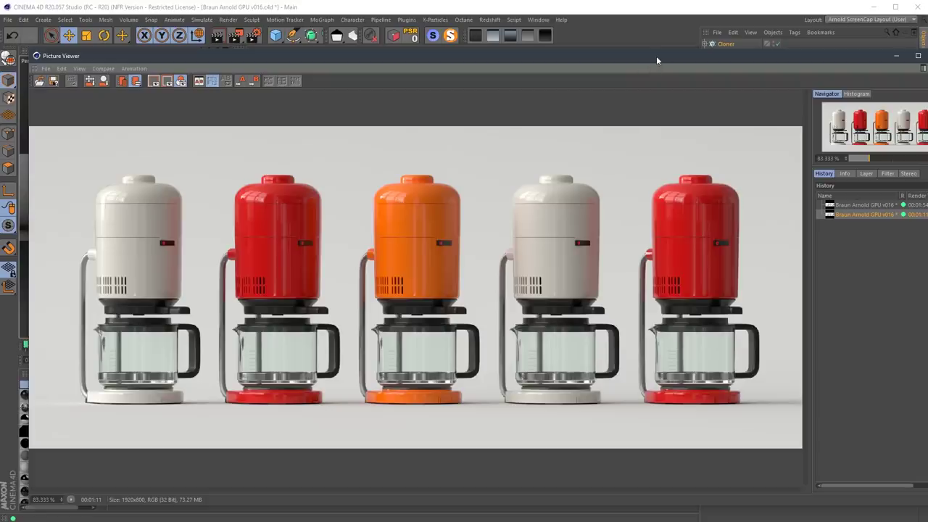
left_click_drag(658, 56, 650, 55)
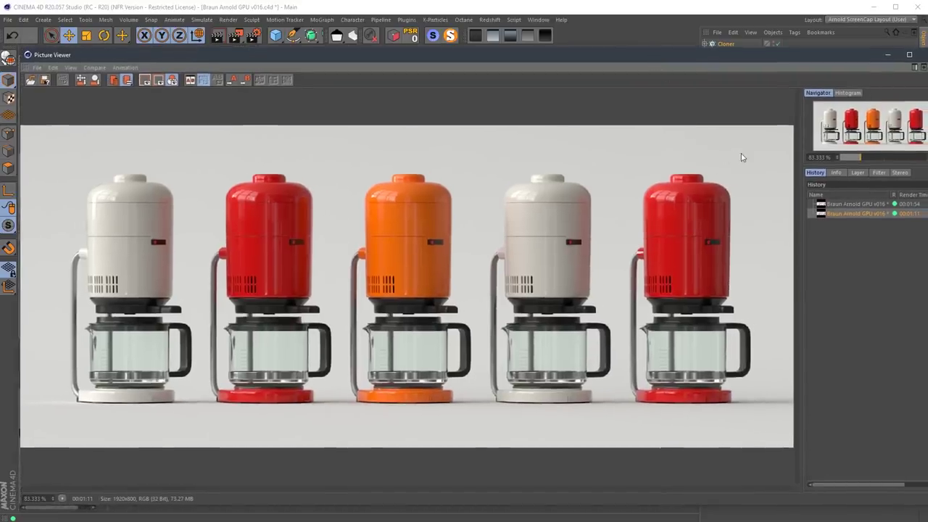